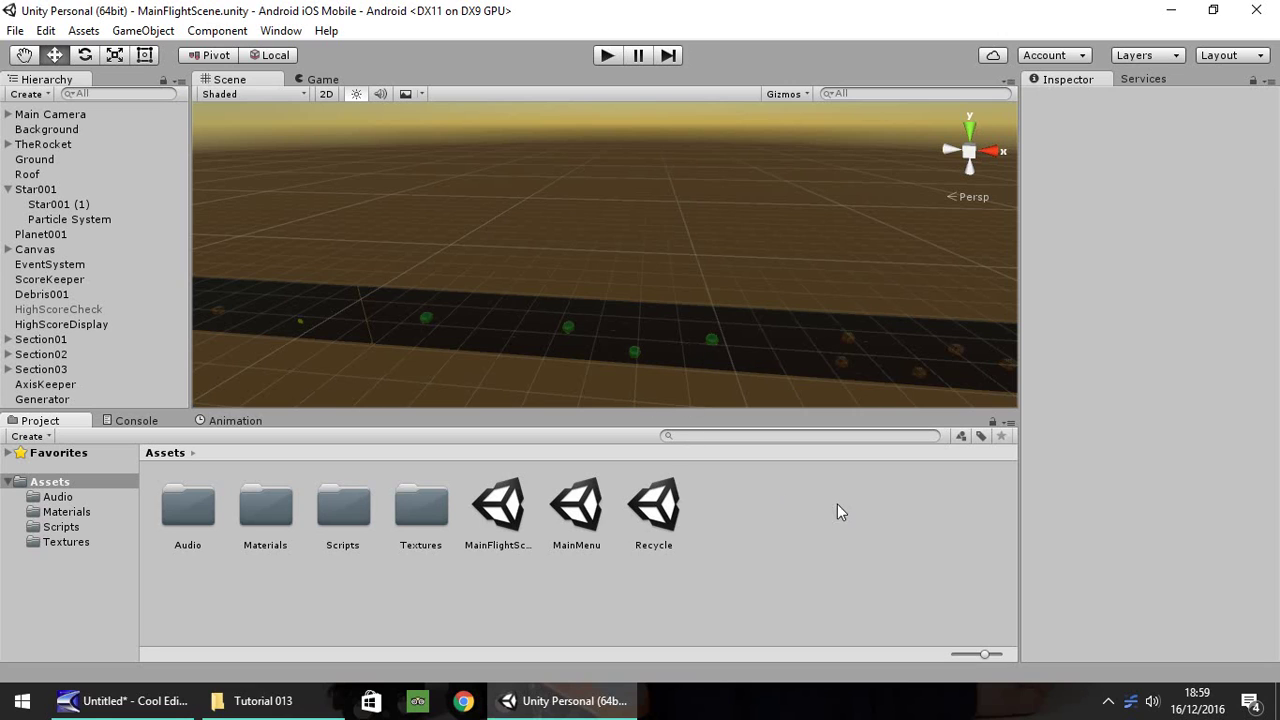
# In Player Settings, enter Company Name 'JV Game Studios' and Product Name 'Mobile Tutorial'
pyautogui.click(47, 33)
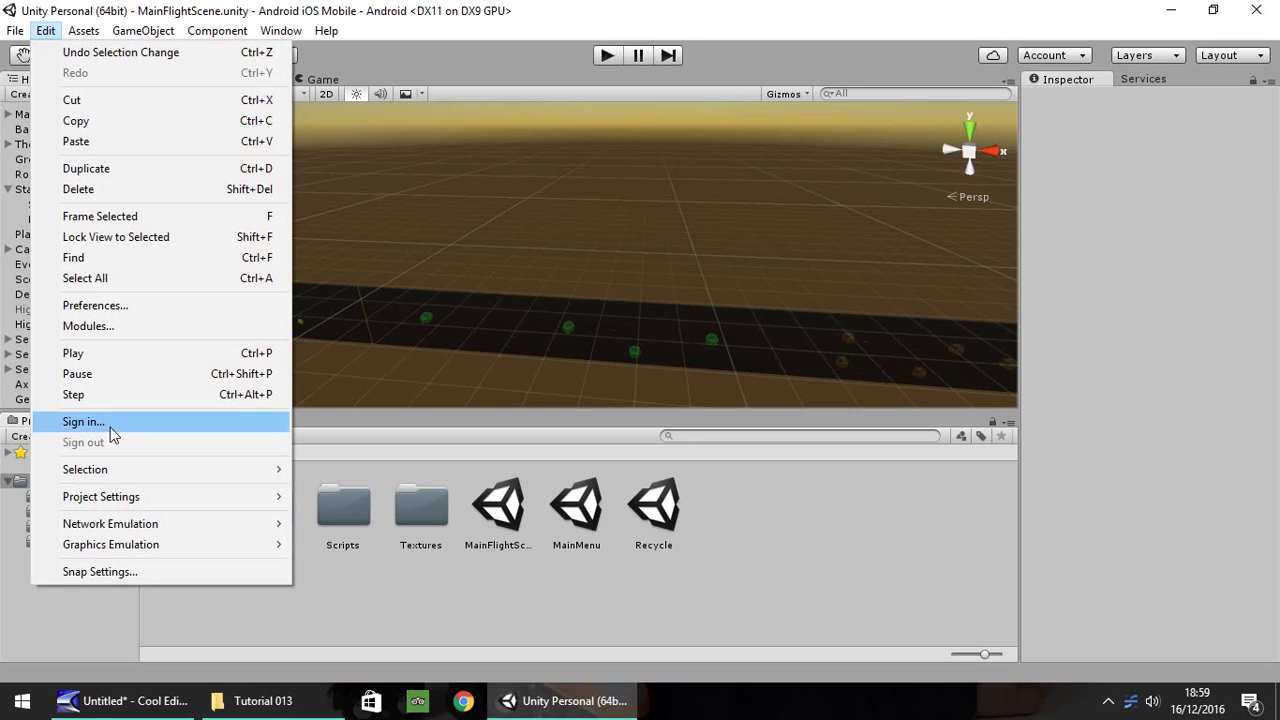
pyautogui.moveTo(135, 498)
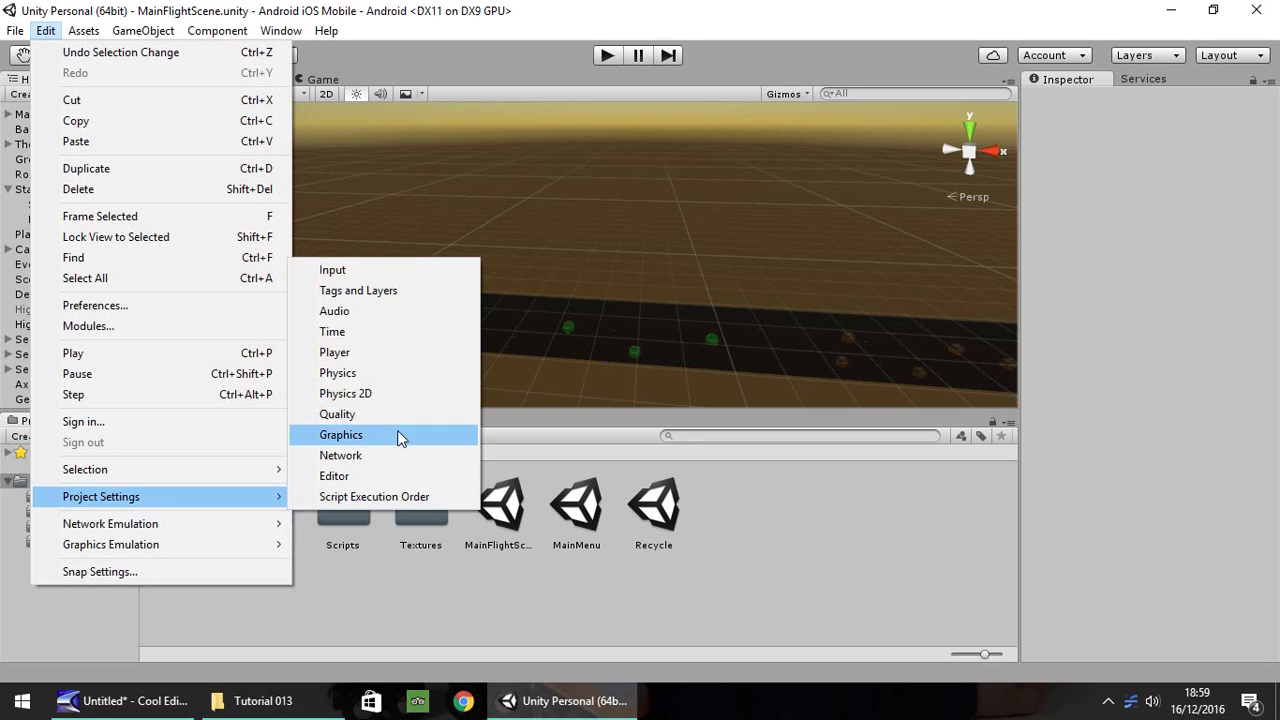
pyautogui.click(361, 354)
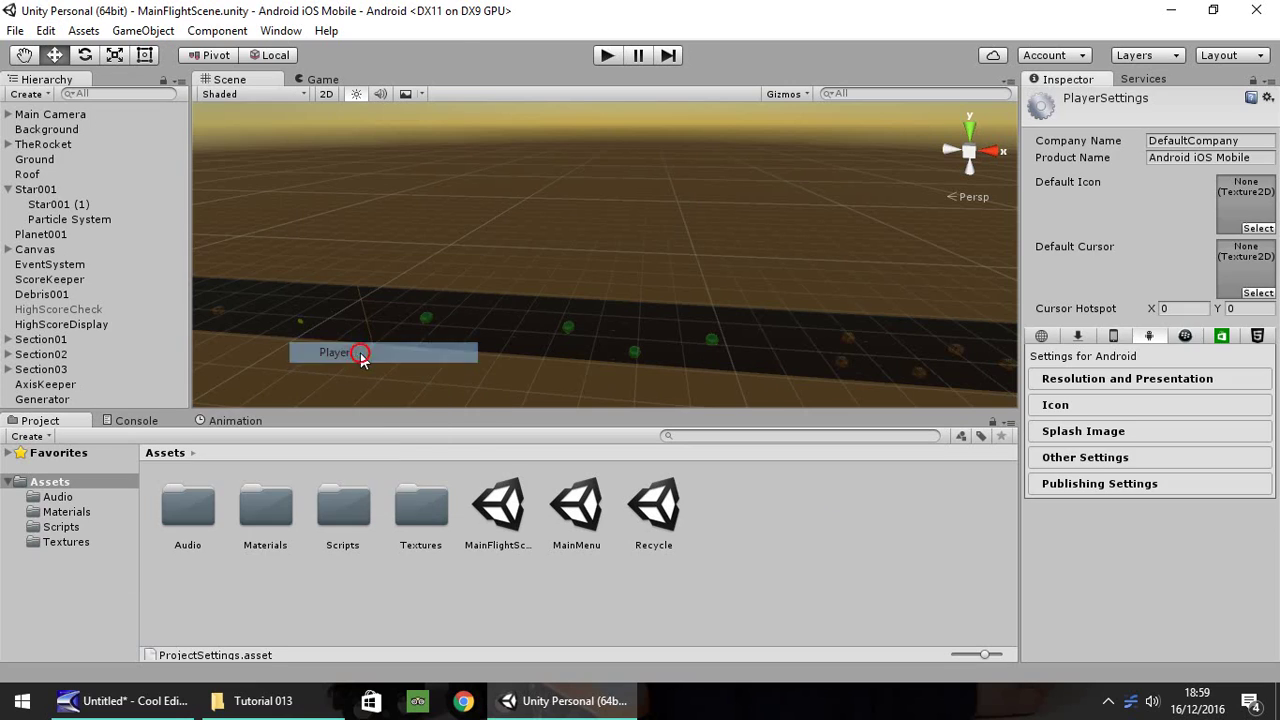
pyautogui.click(1119, 141)
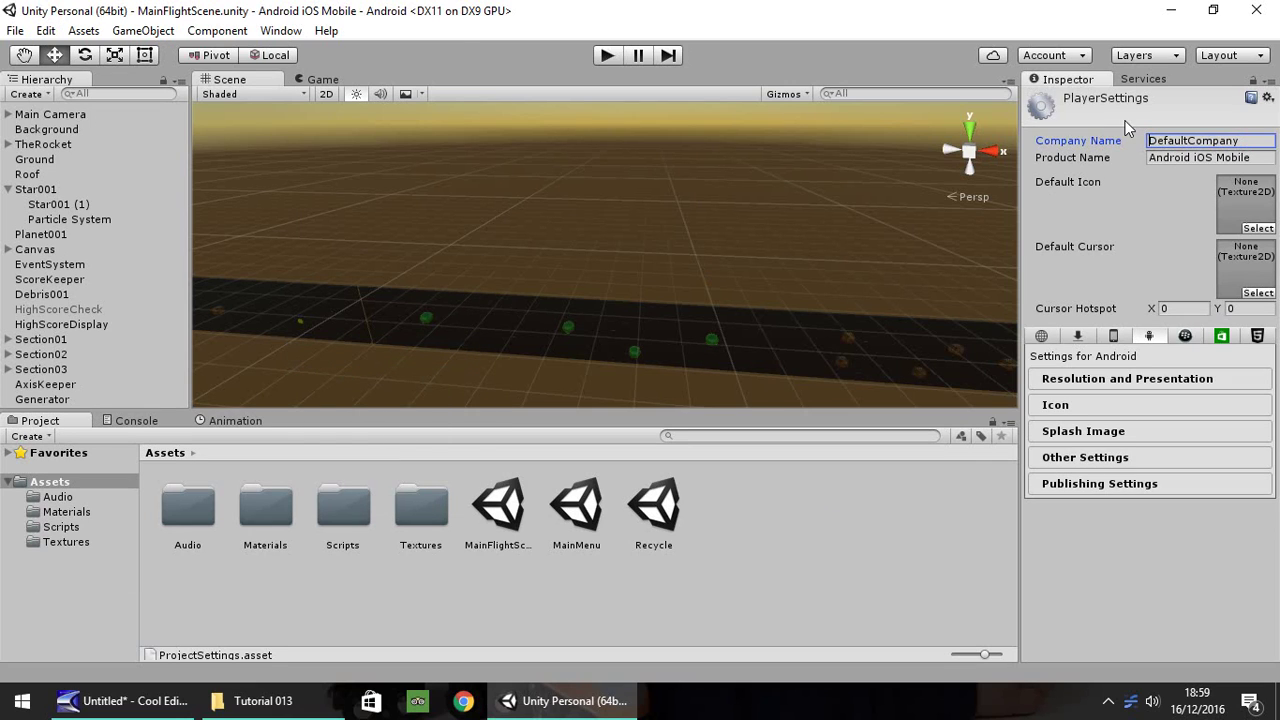
pyautogui.click(1172, 141)
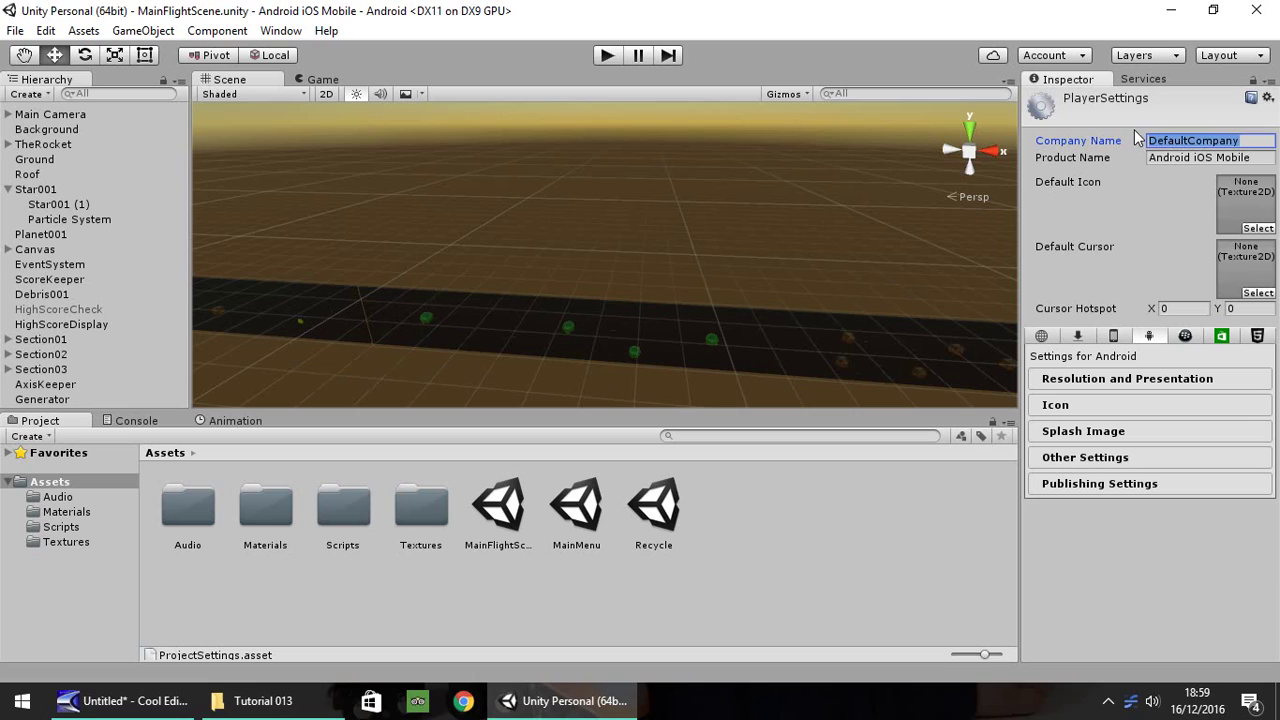
pyautogui.write('J')
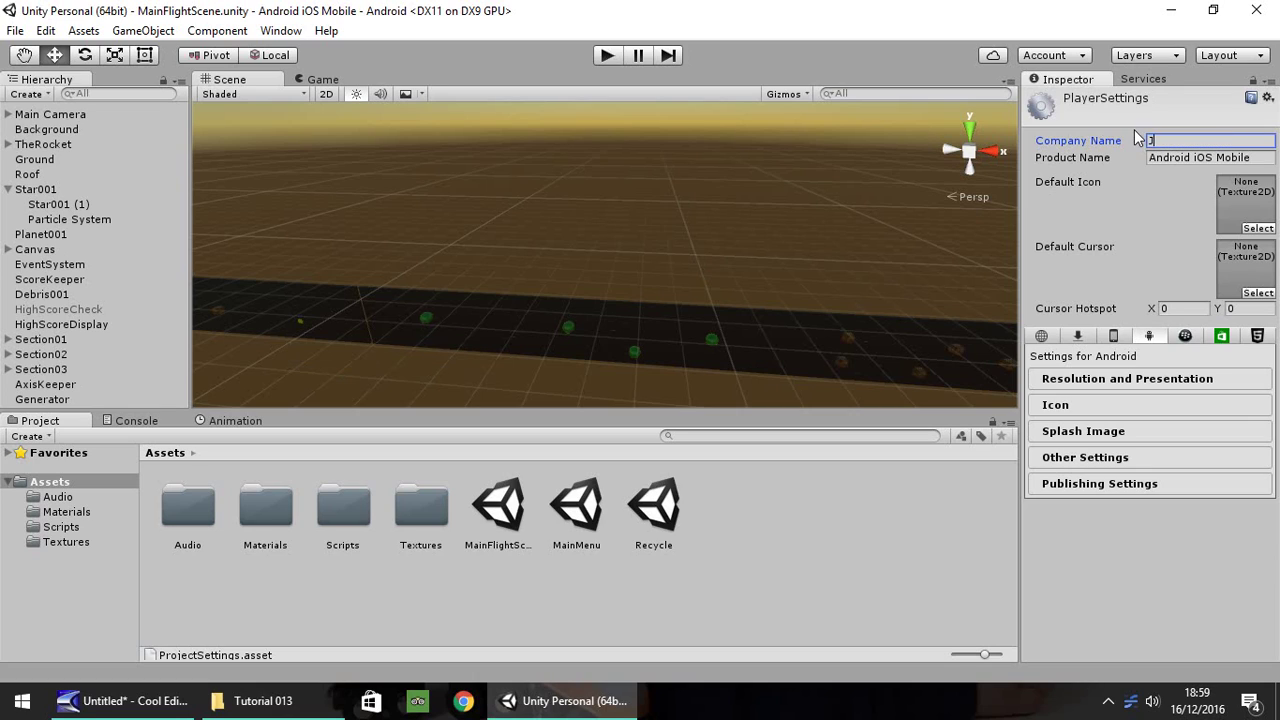
pyautogui.write('V Game Studios')
pyautogui.press('Tab')
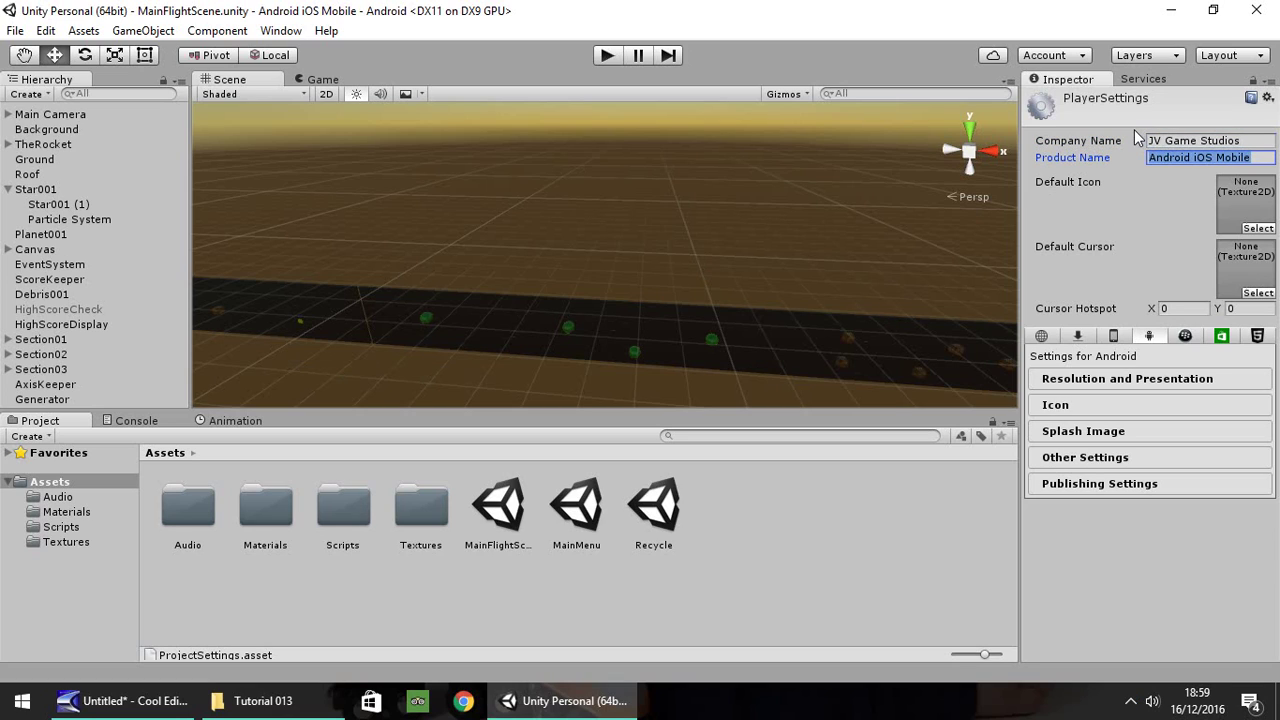
pyautogui.write('Mobile T')
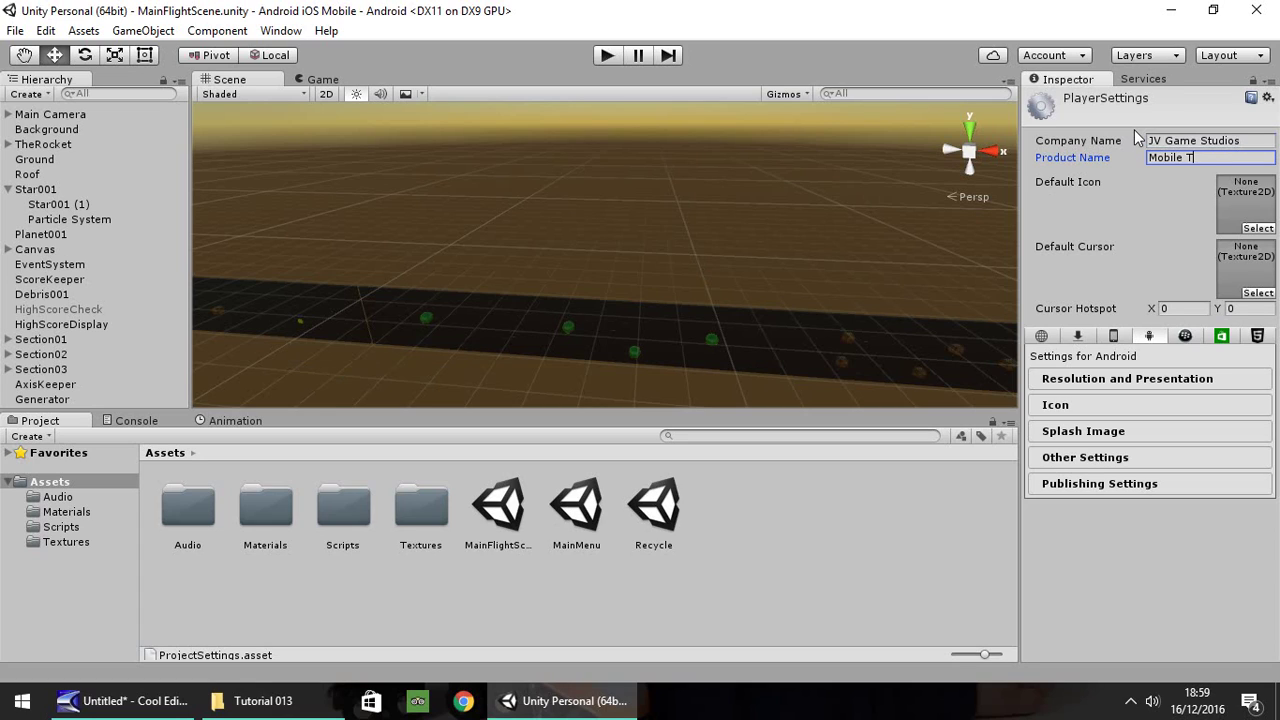
pyautogui.write('utorial')
# Import the banner PNG into Assets/Textures as Image and assign it as the Default Icon
pyautogui.click(84, 541)
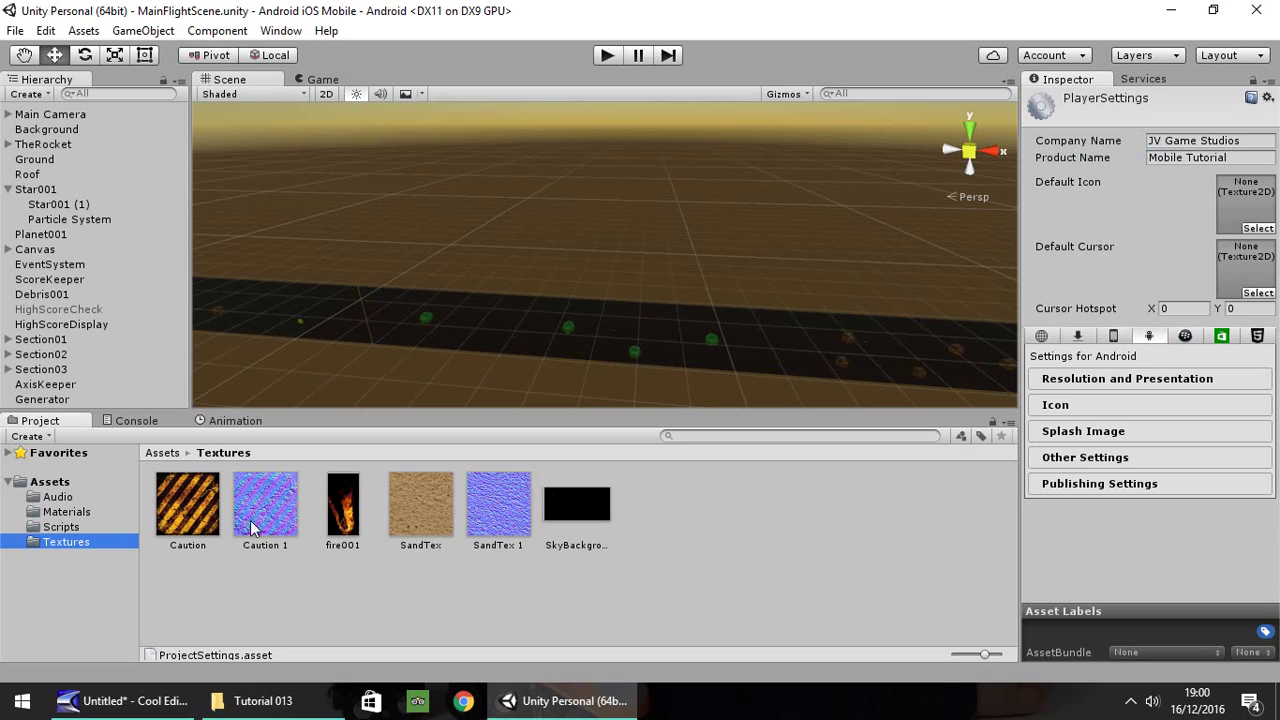
pyautogui.moveTo(910, 217); pyautogui.dragTo(1245, 205)
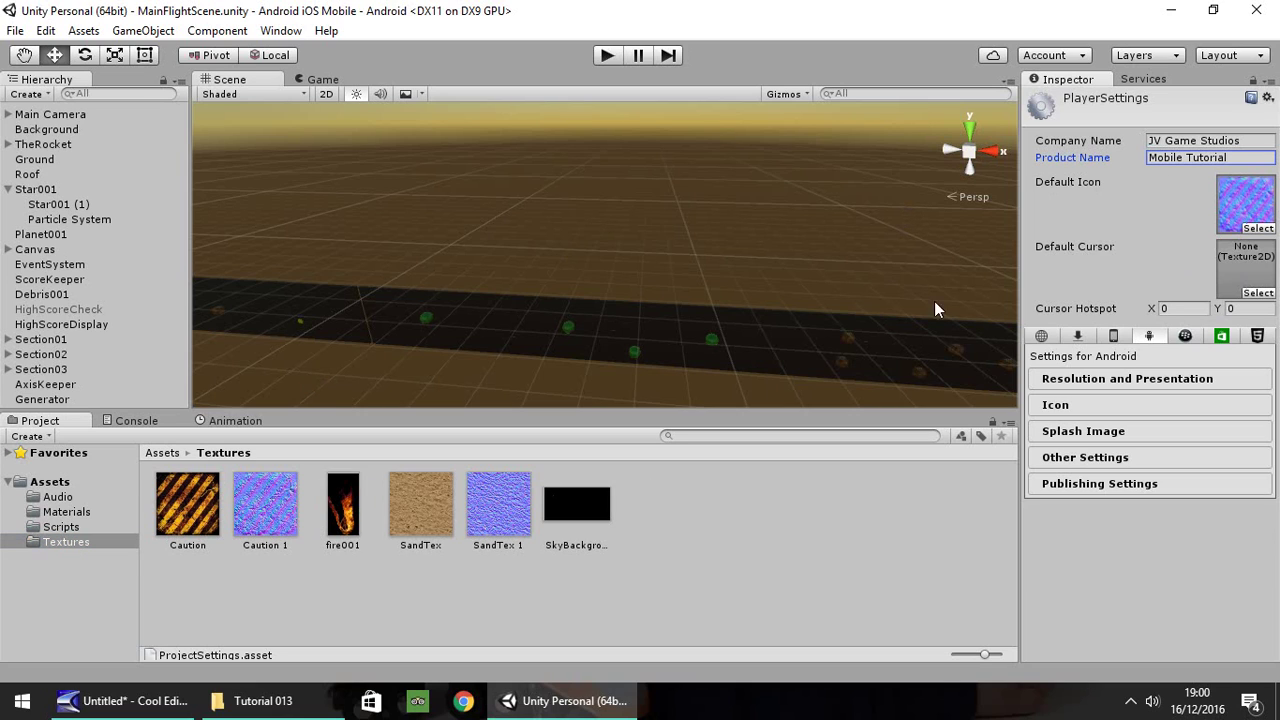
pyautogui.click(263, 700)
pyautogui.moveTo(247, 290); pyautogui.dragTo(672, 522)
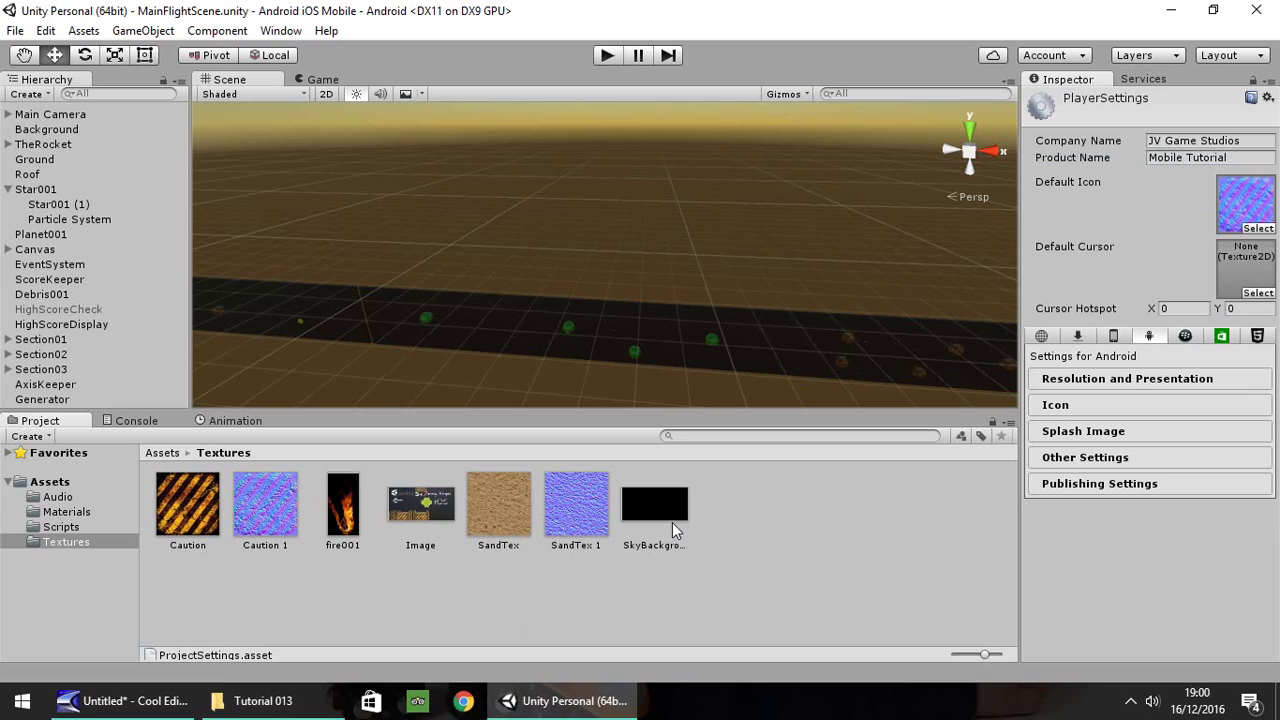
pyautogui.moveTo(1277, 200); pyautogui.dragTo(1250, 216)
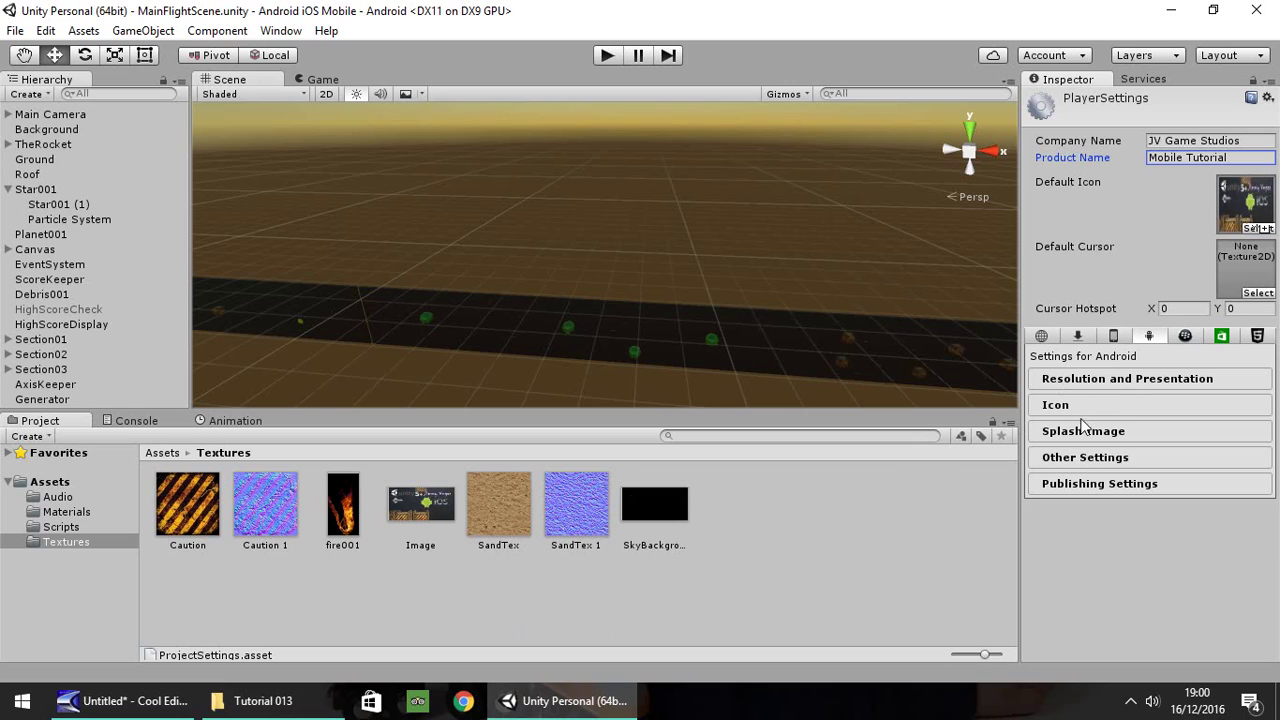
# Browse the Android, iOS and PC, Mac & Linux Standalone player settings
pyautogui.click(1155, 339)
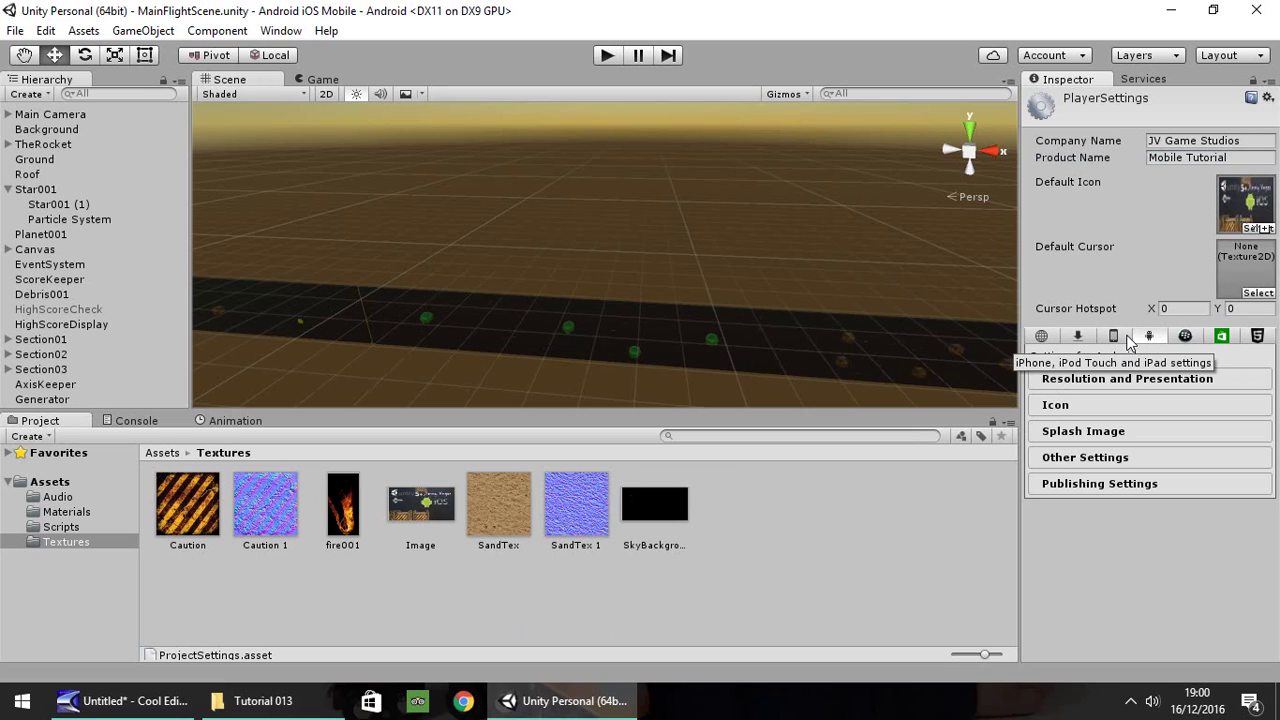
pyautogui.click(1114, 338)
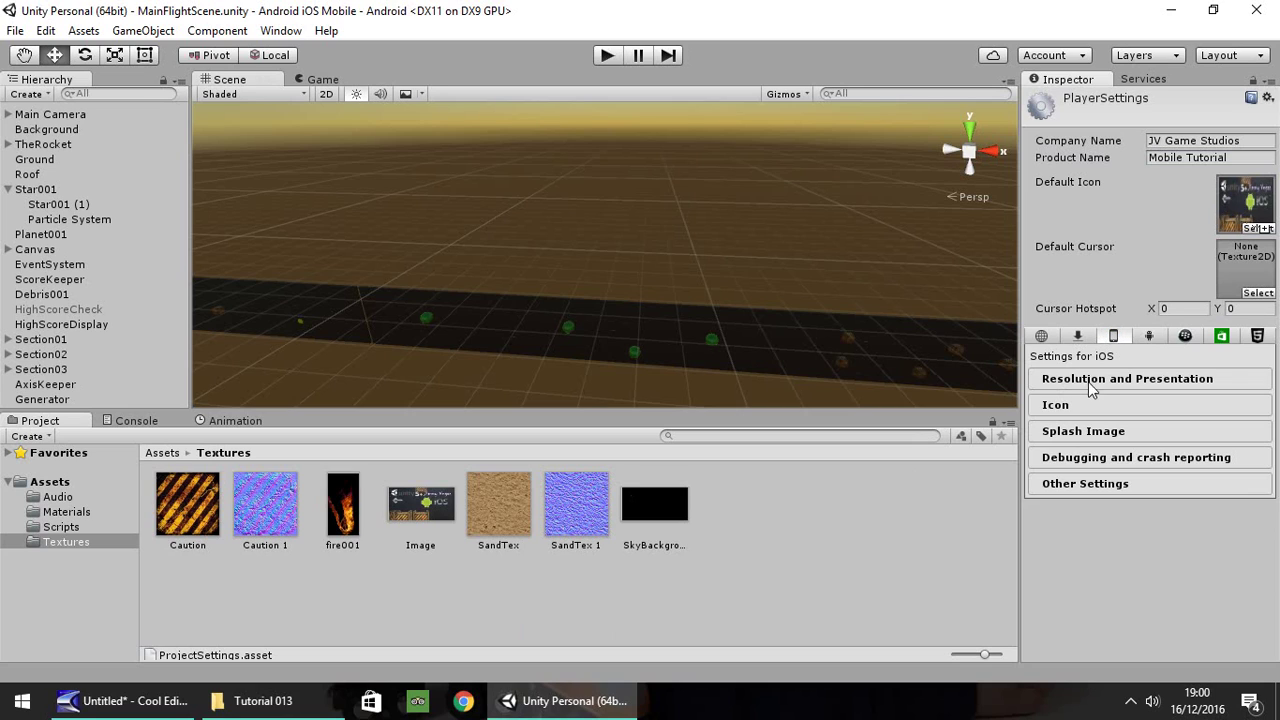
pyautogui.click(1149, 338)
pyautogui.click(1116, 339)
pyautogui.click(1076, 385)
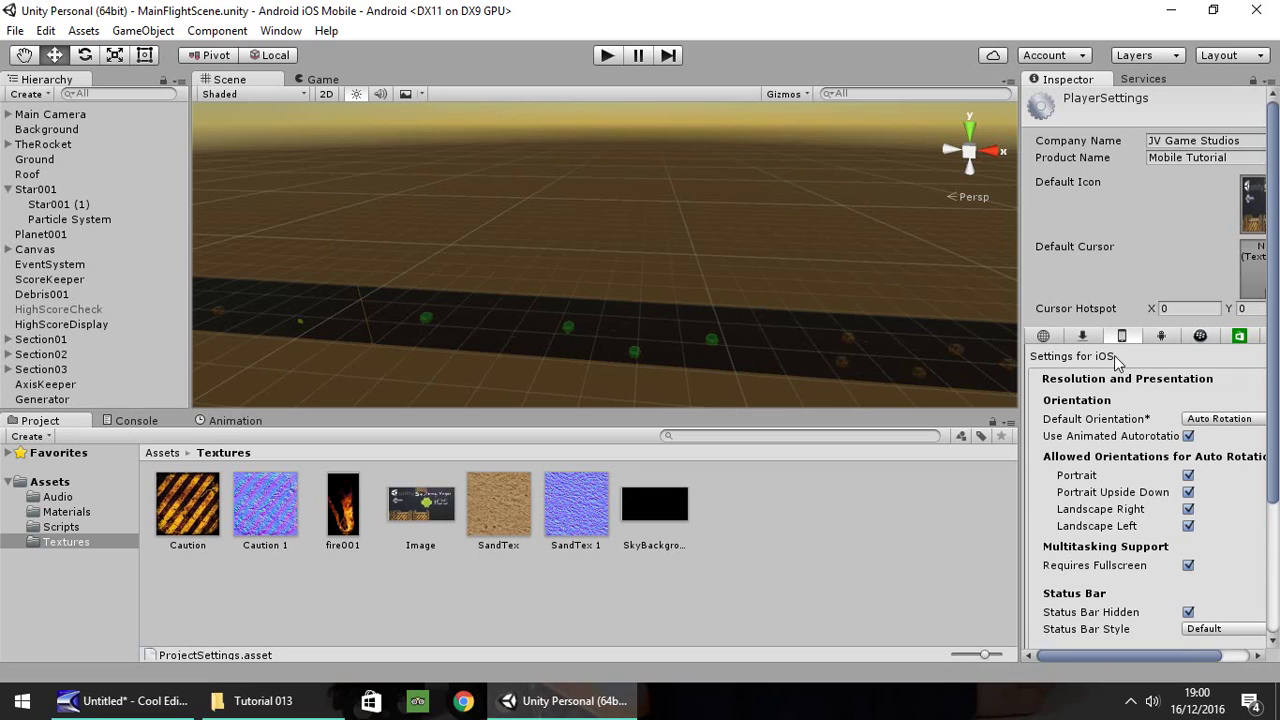
pyautogui.click(1166, 337)
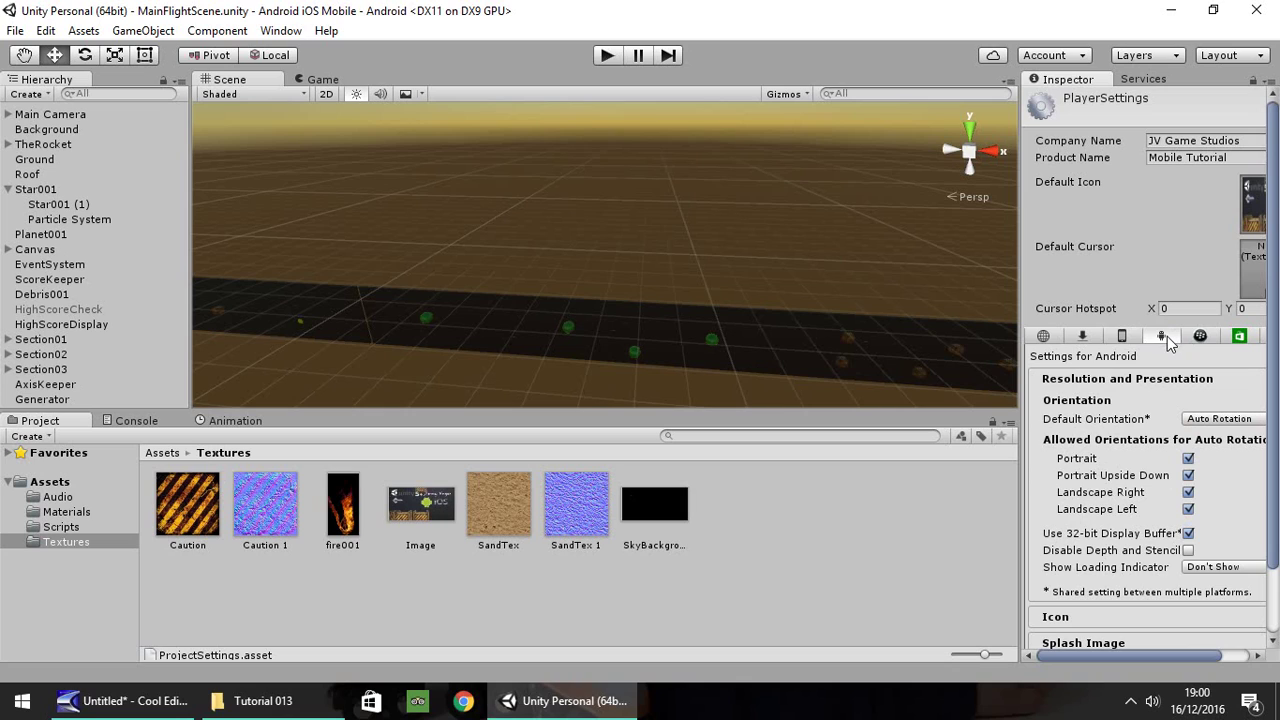
pyautogui.click(1082, 336)
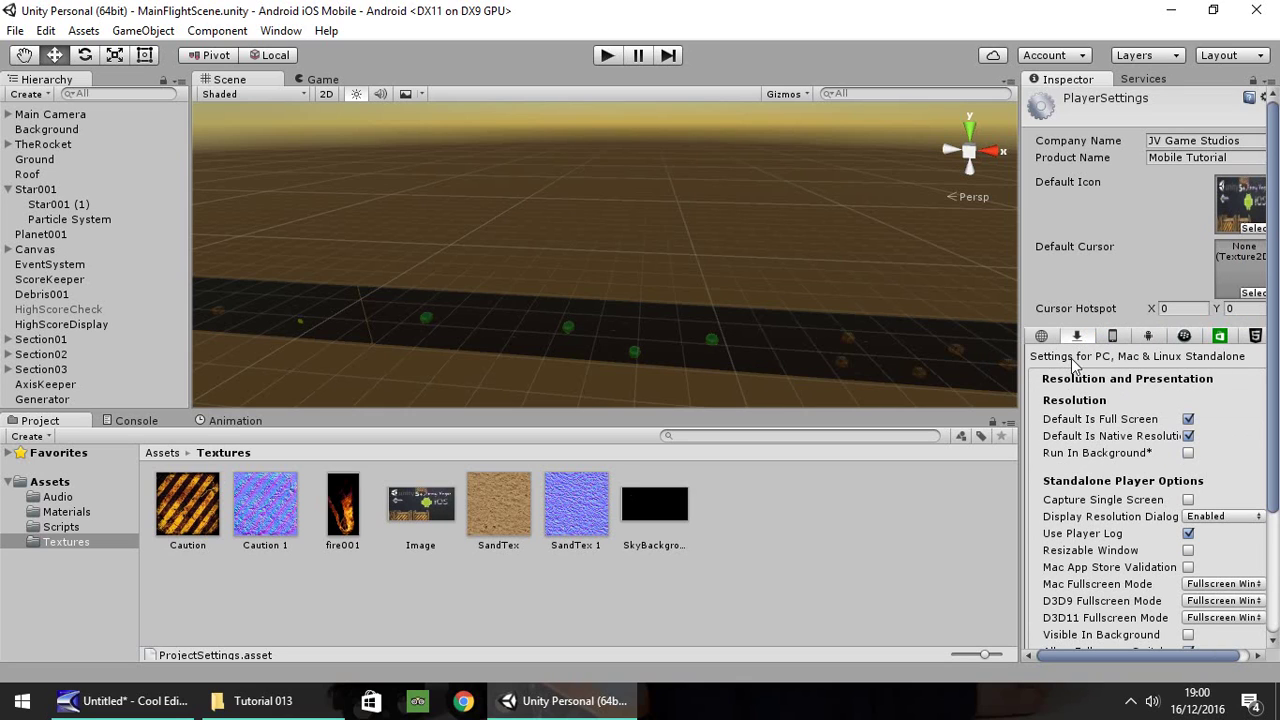
pyautogui.click(1073, 402)
pyautogui.click(1075, 383)
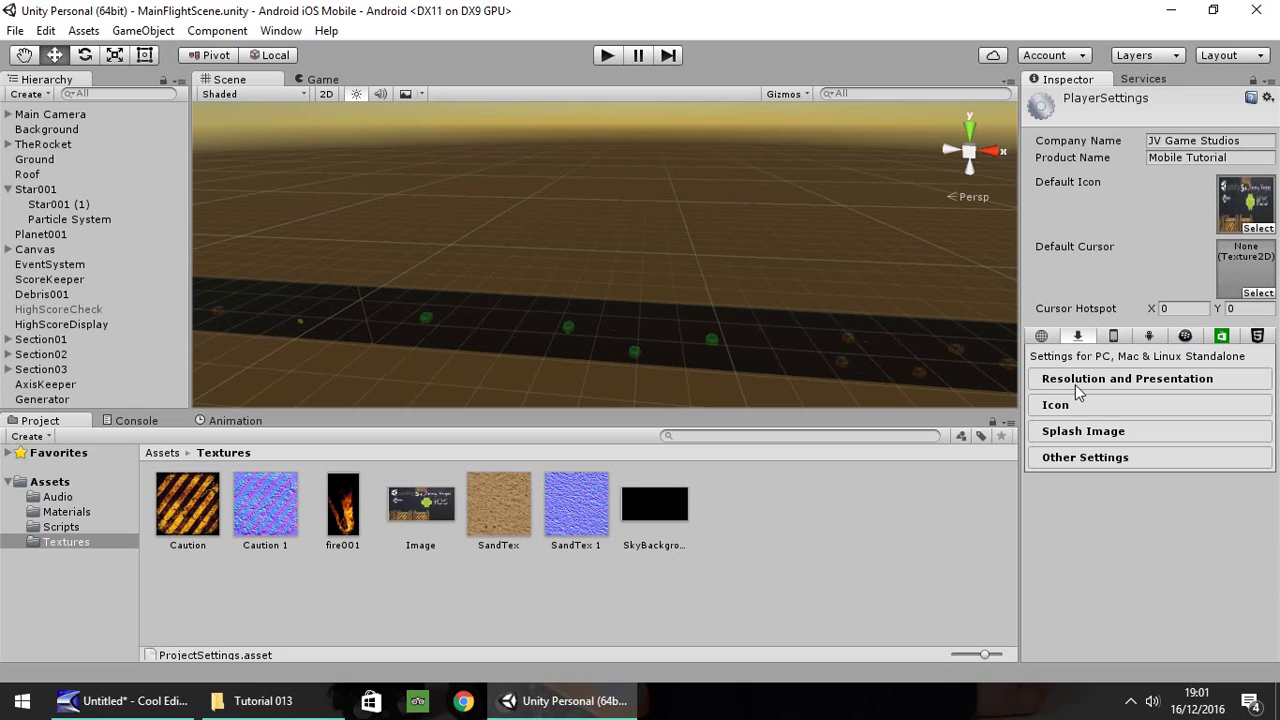
# Set the Image texture as the Splash Image Config Dialog Banner, then open Build Settings
pyautogui.click(1085, 430)
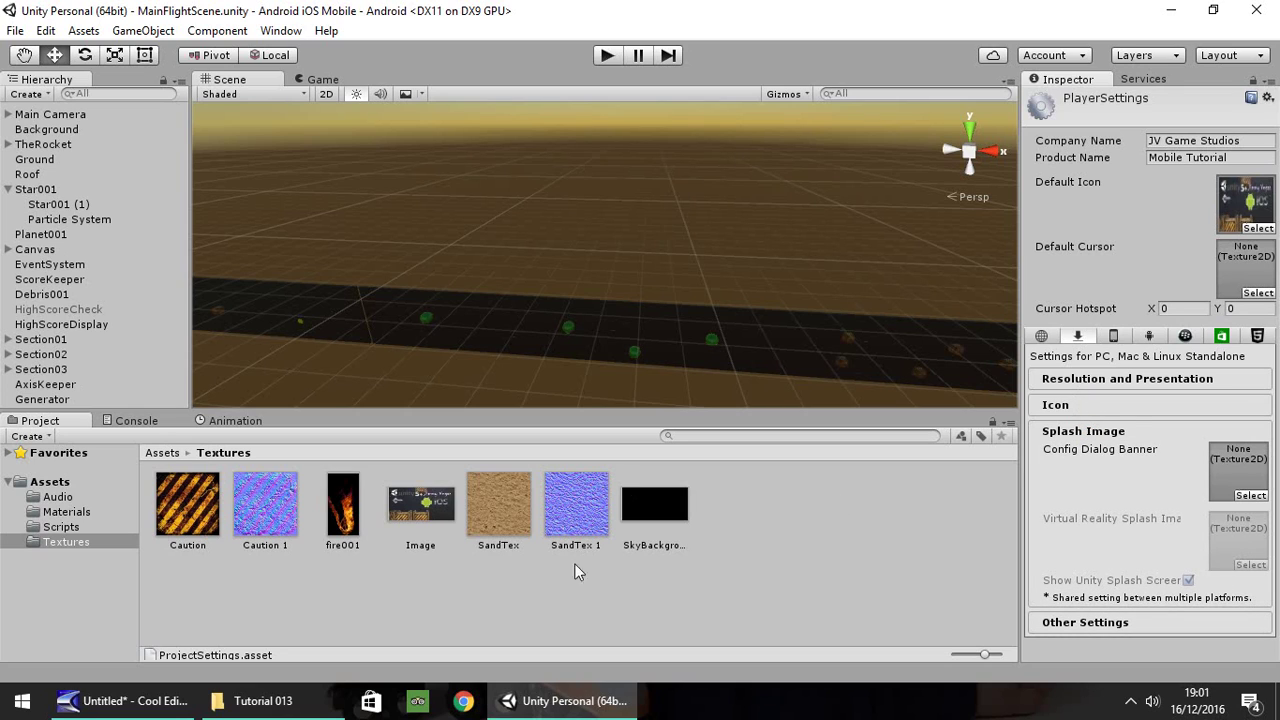
pyautogui.moveTo(420, 510); pyautogui.dragTo(1230, 468)
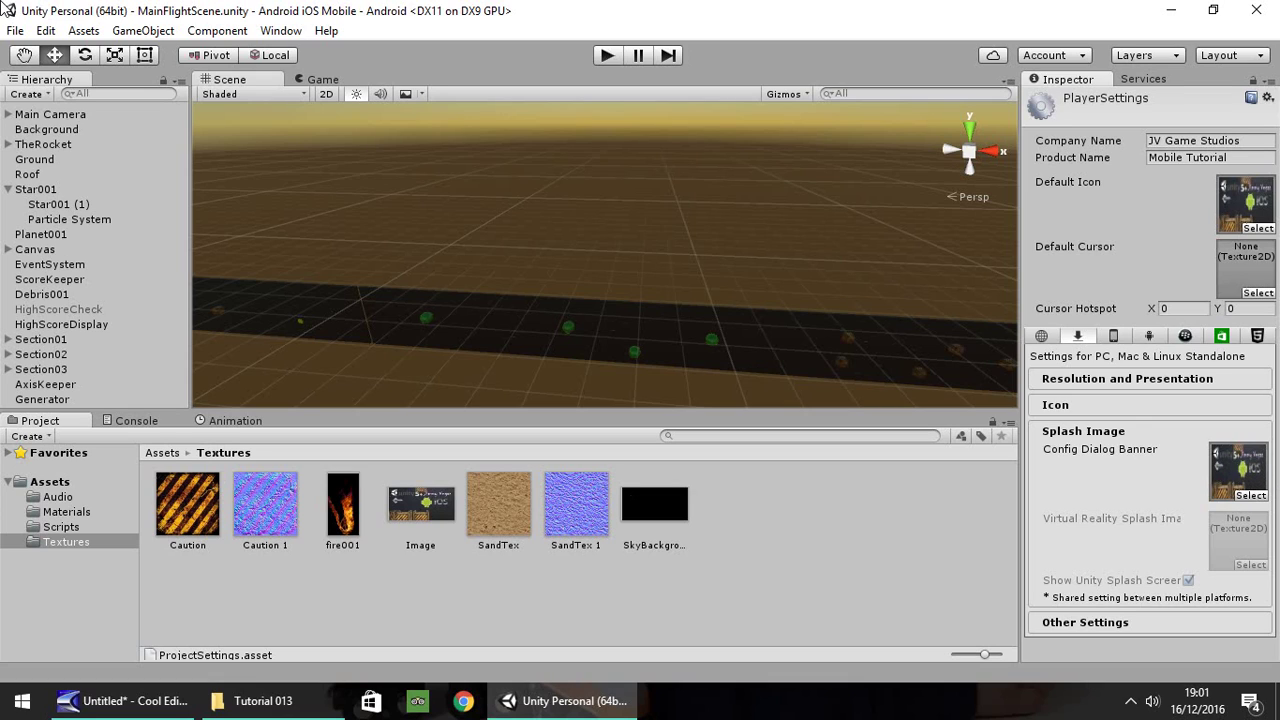
pyautogui.click(14, 30)
pyautogui.click(86, 216)
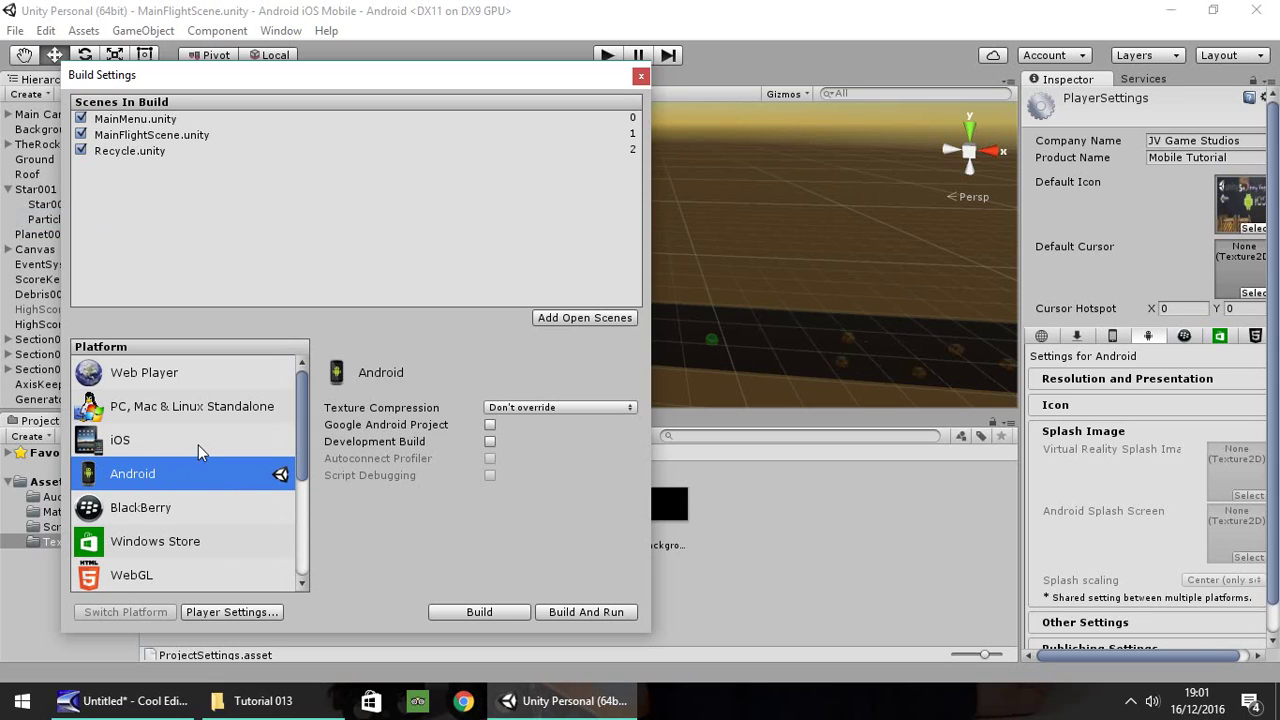
# Switch the build platform to PC, Mac & Linux Standalone
pyautogui.click(195, 410)
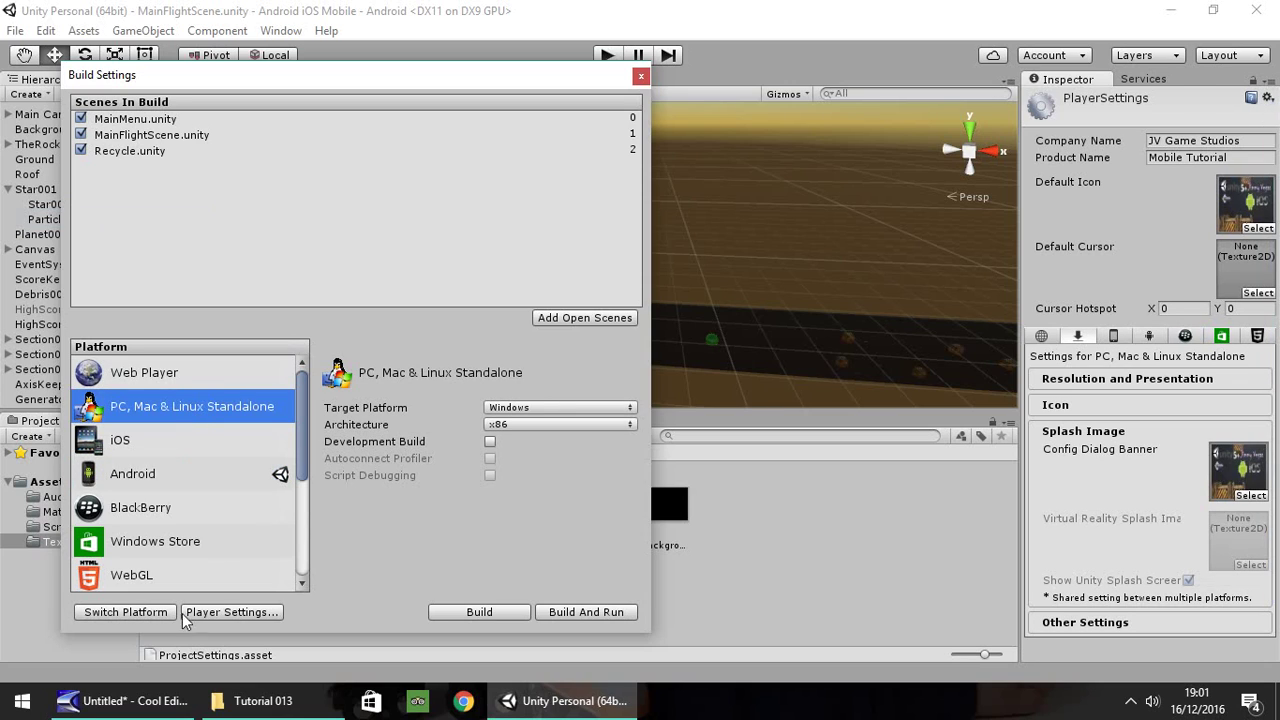
pyautogui.click(133, 614)
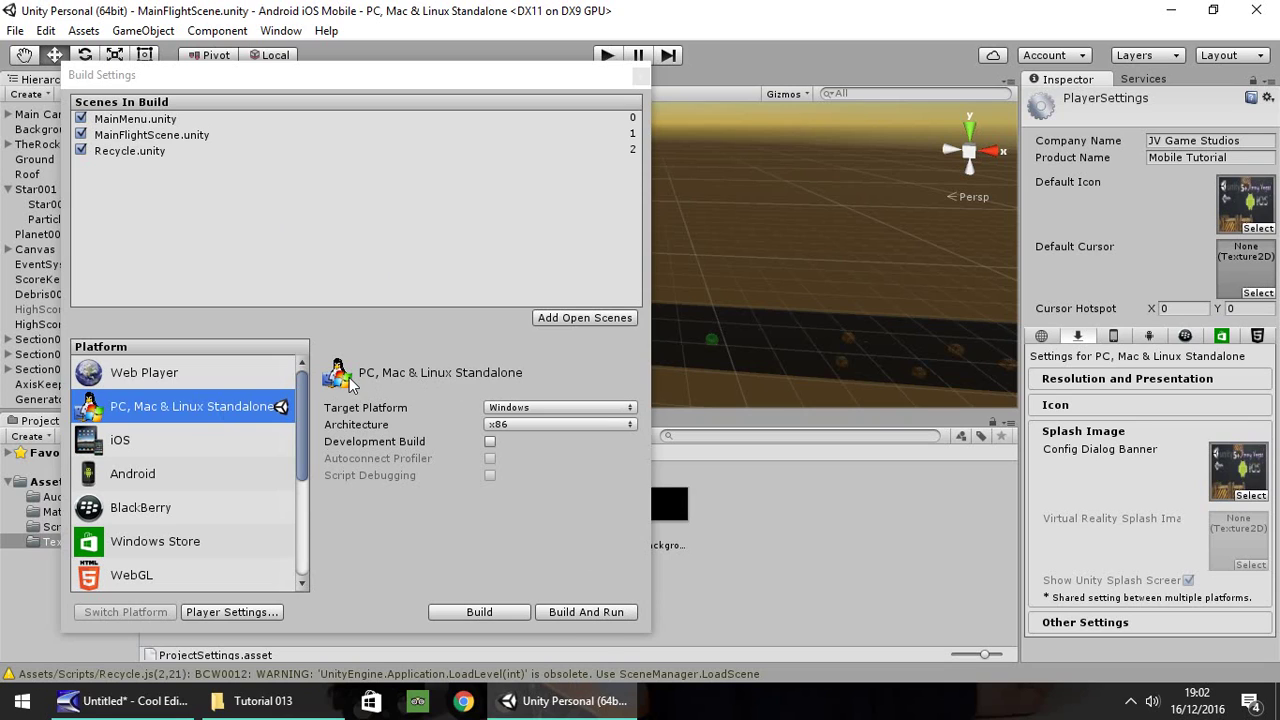
# Build and run the standalone game, saving the build as 'test'
pyautogui.click(590, 615)
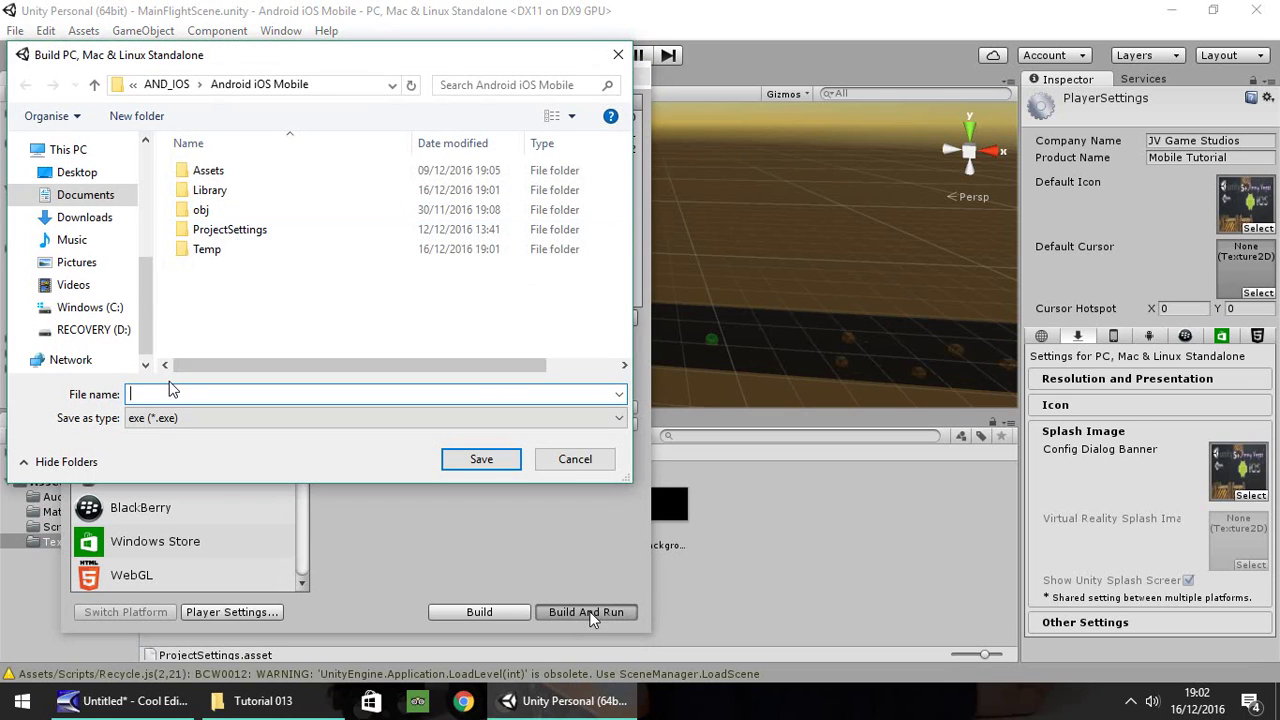
pyautogui.write('test')
pyautogui.press('Return')
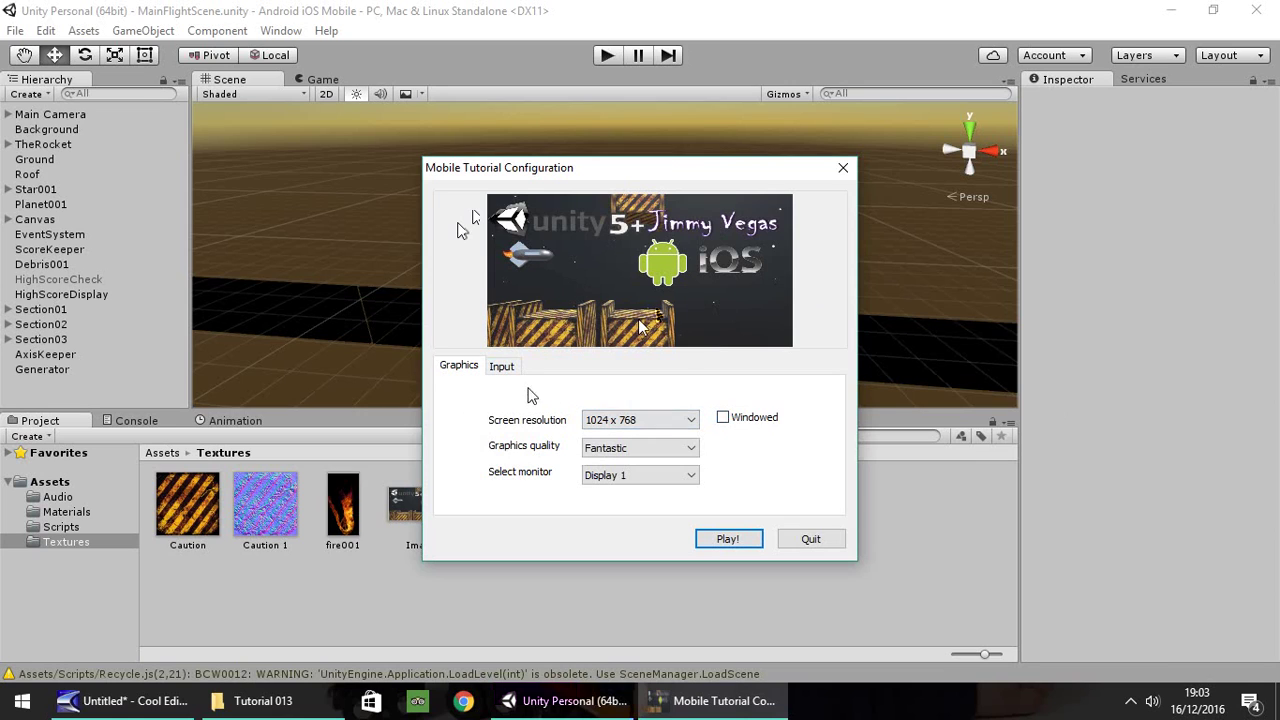
# Launch the game windowed at 1280 x 720, play a round, then quit from the main menu
pyautogui.click(686, 421)
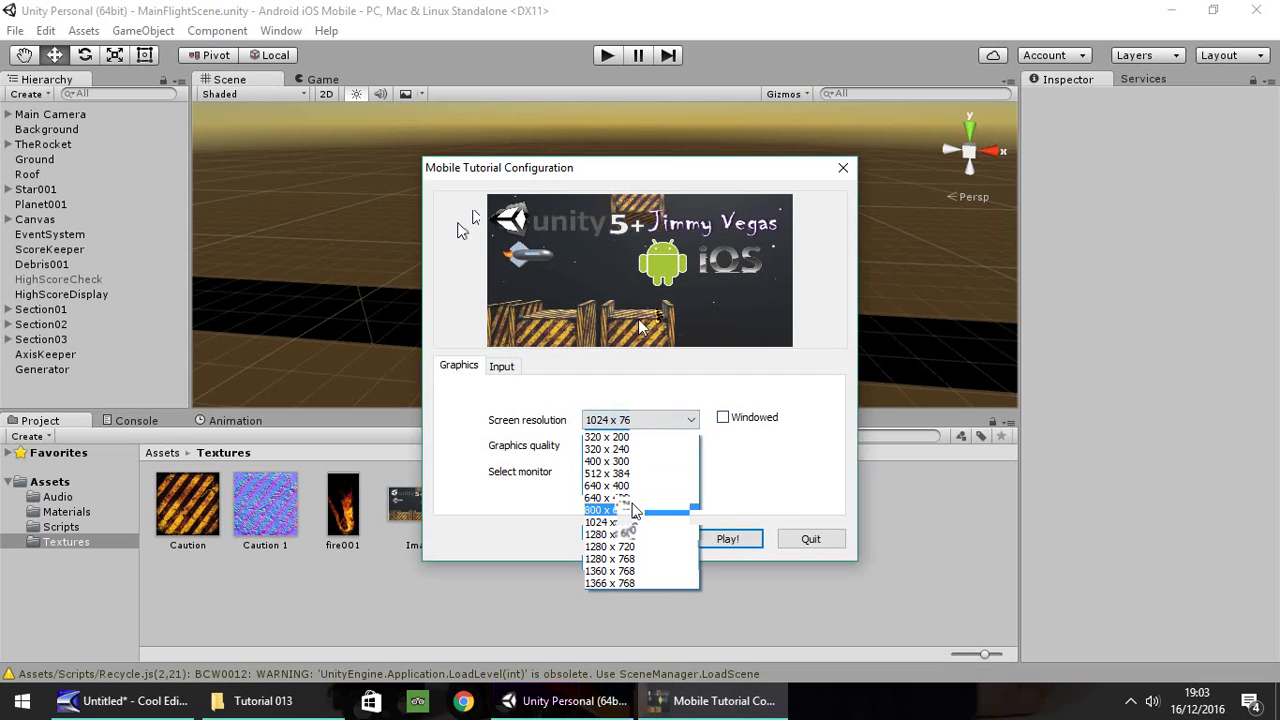
pyautogui.click(610, 546)
pyautogui.click(740, 418)
pyautogui.click(737, 541)
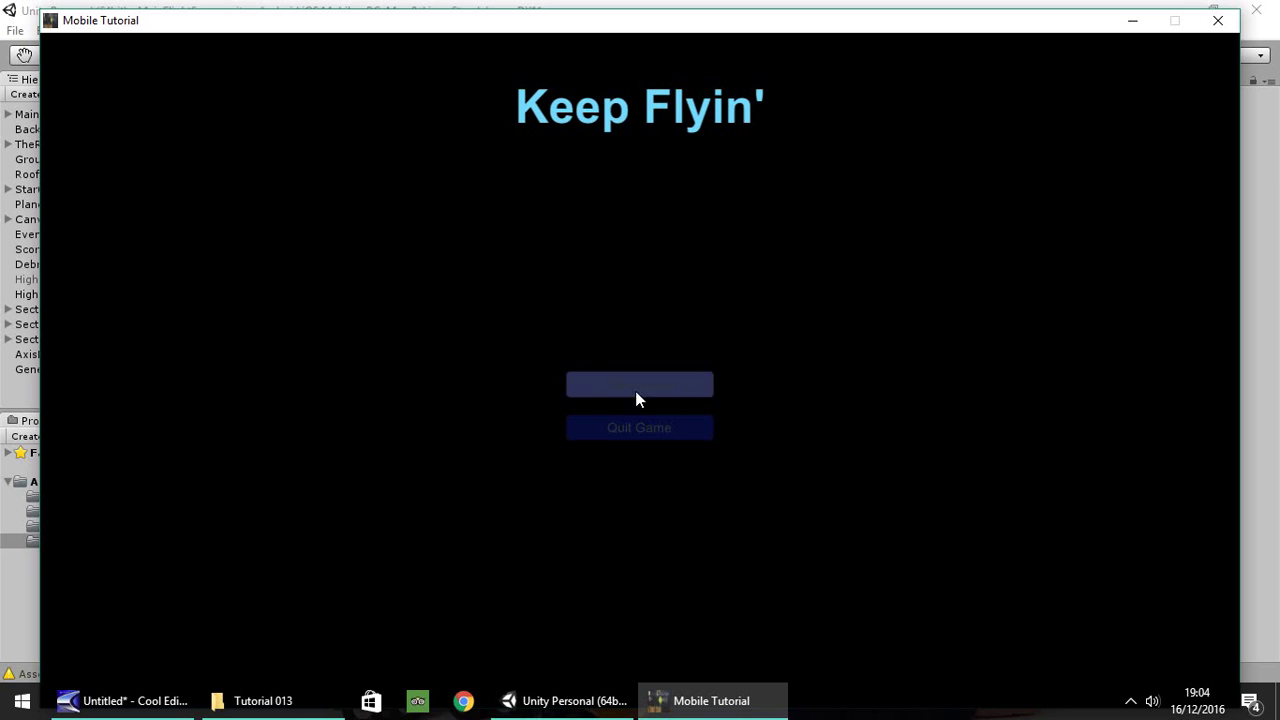
pyautogui.click(636, 391)
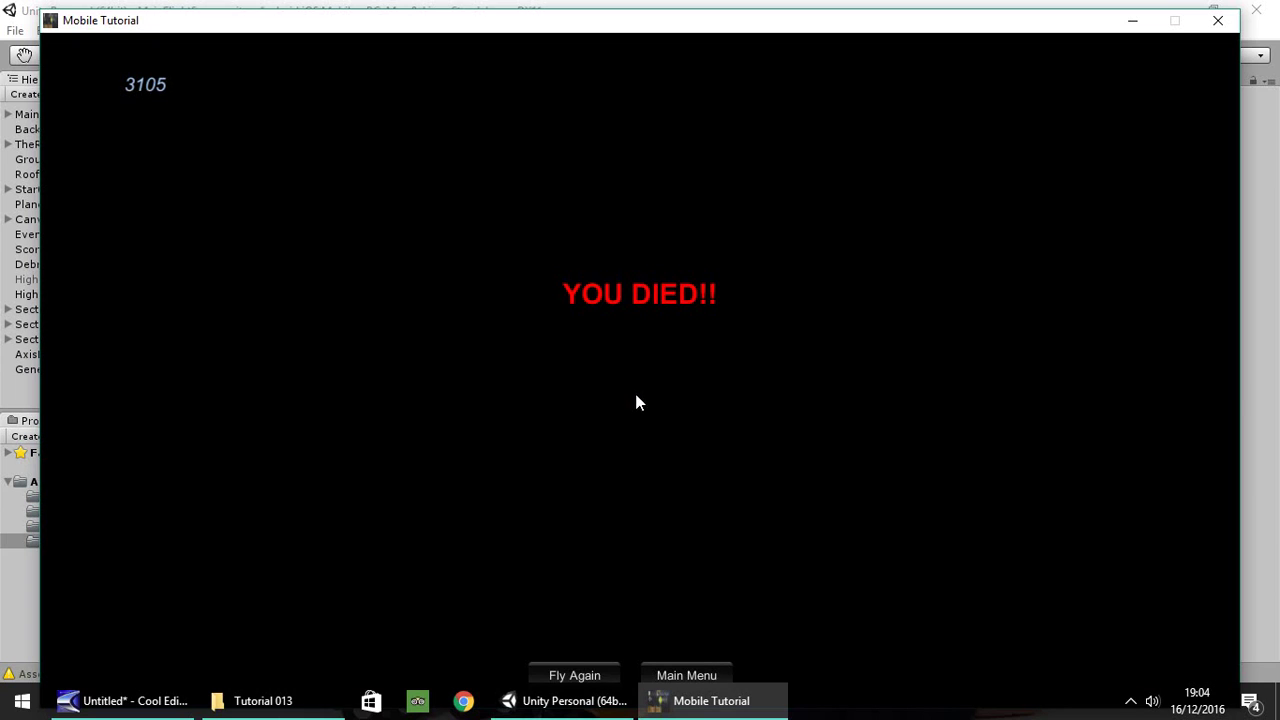
pyautogui.click(694, 676)
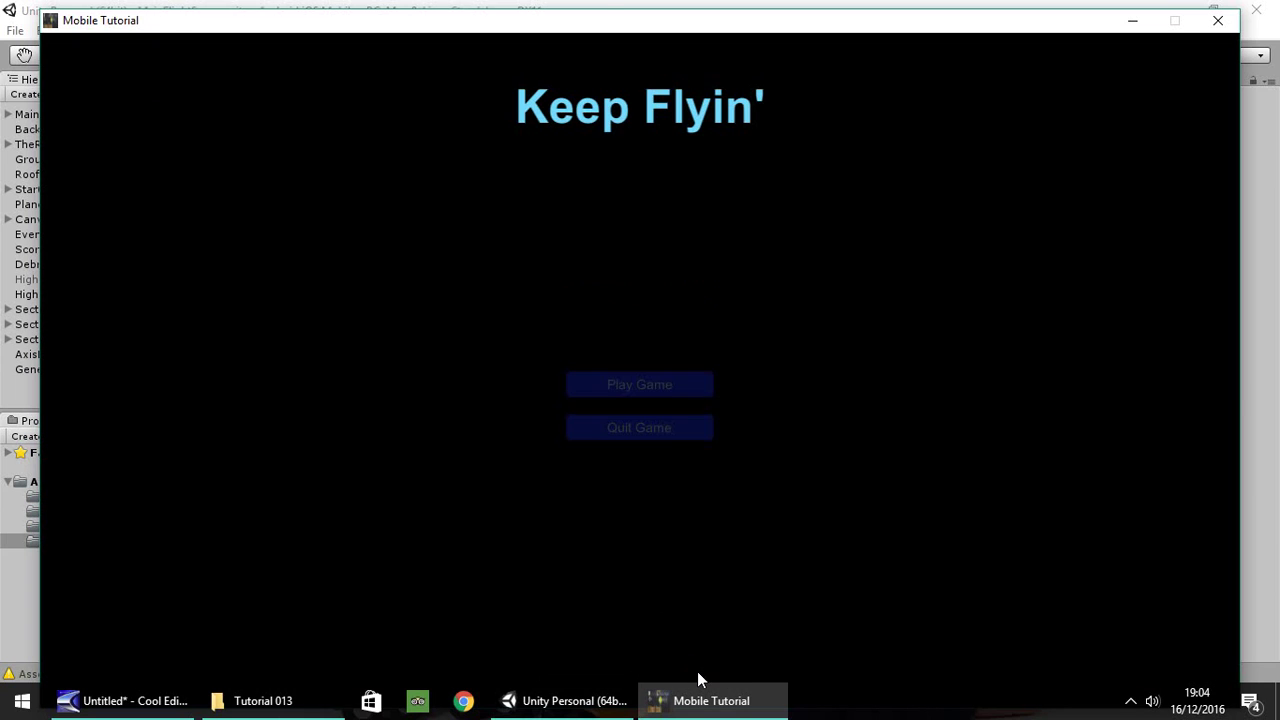
pyautogui.click(640, 427)
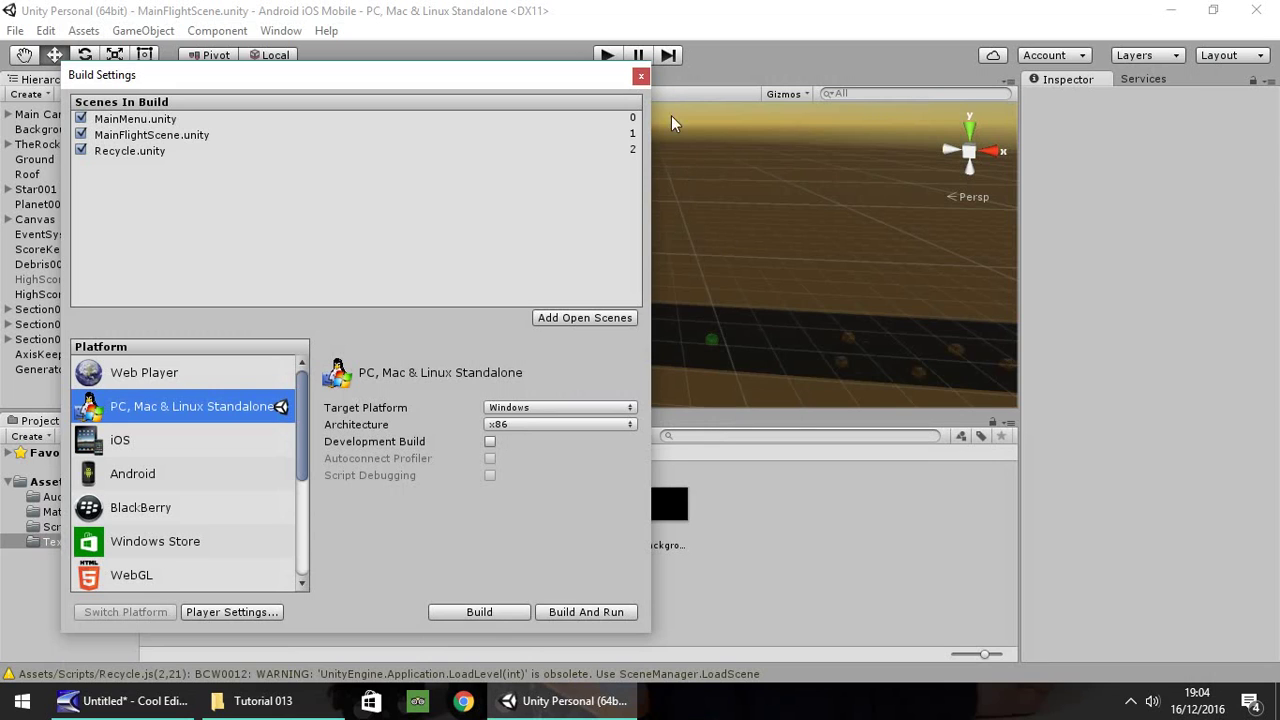
# Close Build Settings and open the ScoreSave script from the Scripts folder
pyautogui.click(641, 77)
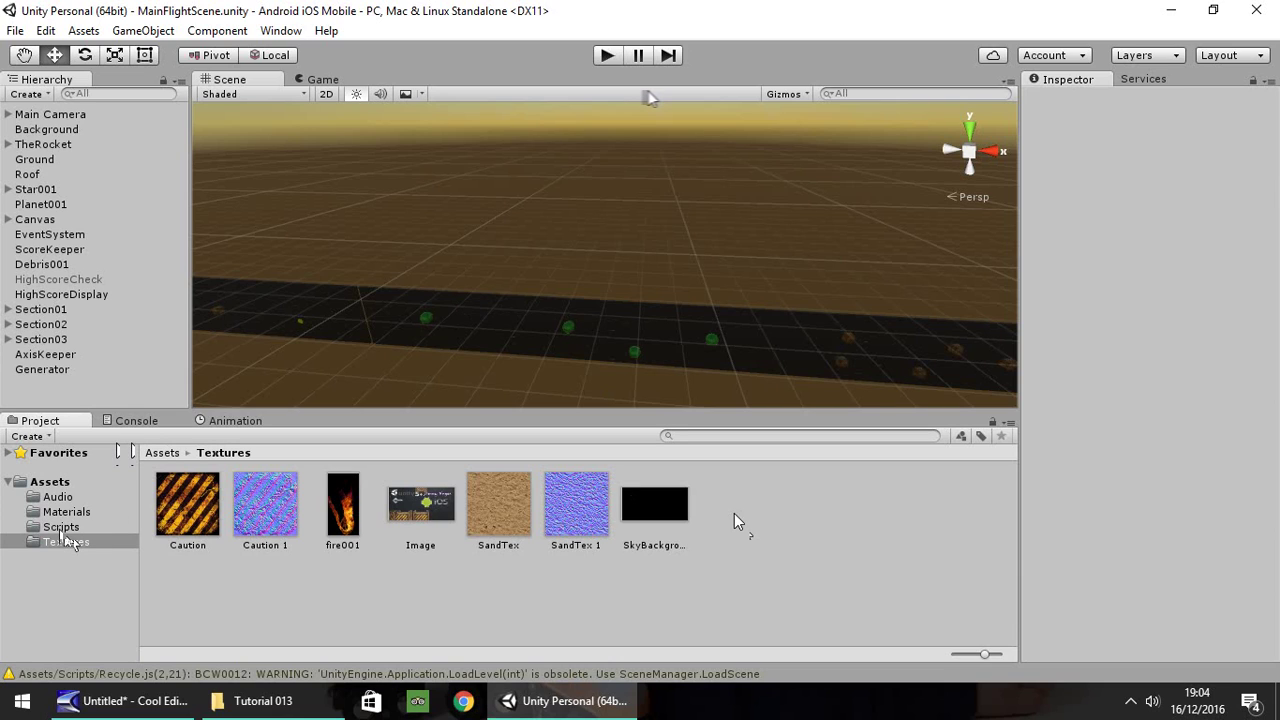
pyautogui.click(61, 528)
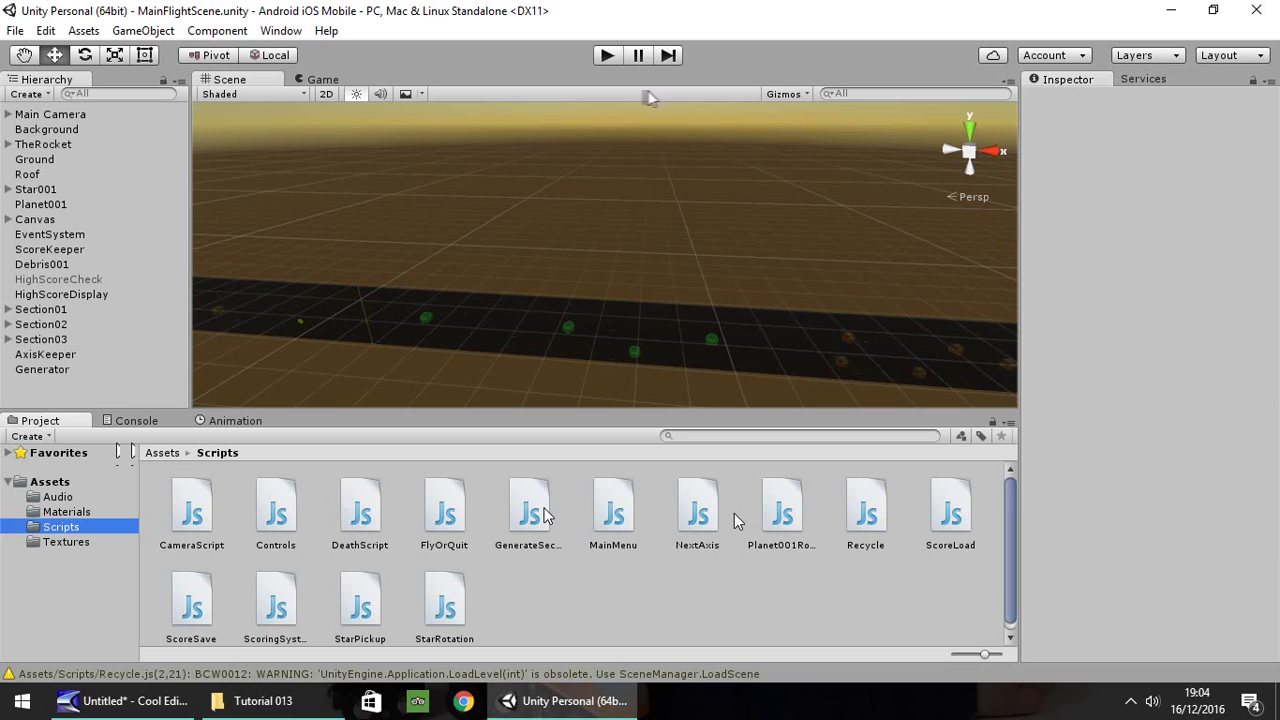
pyautogui.click(189, 612)
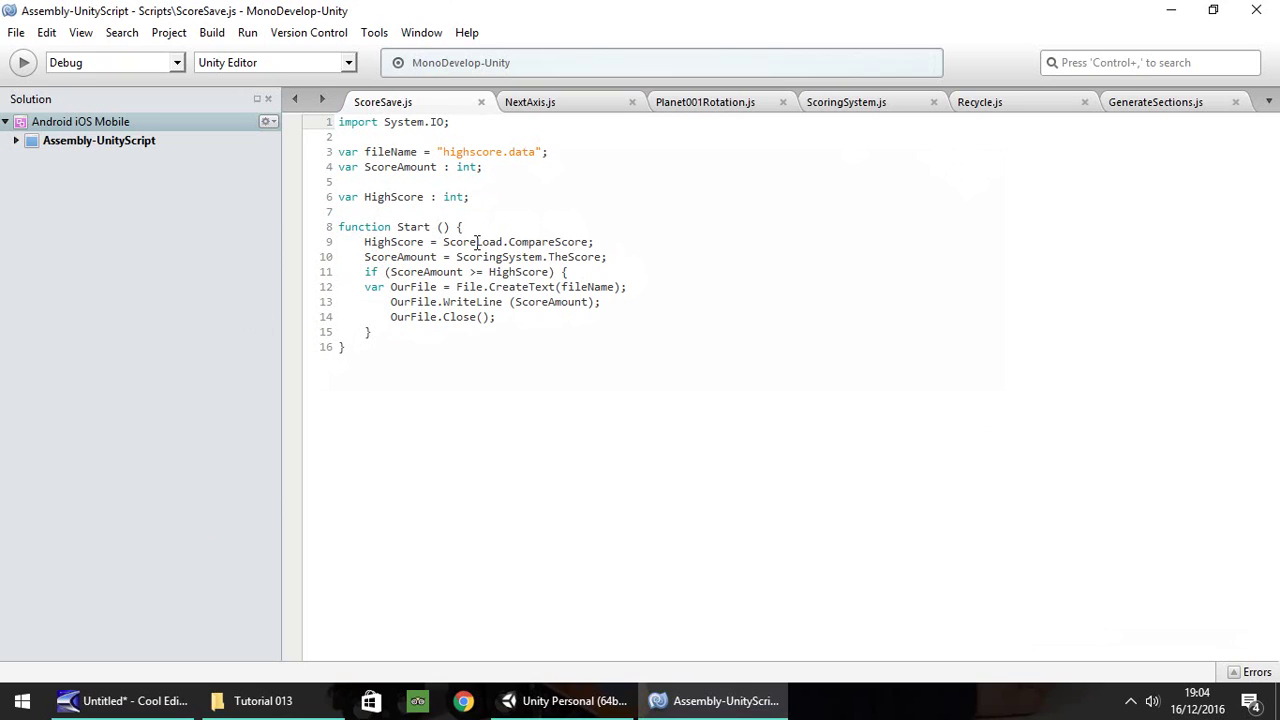
# Comment out the File.CreateText, WriteLine and Close lines in ScoreSave.js
pyautogui.click(365, 288)
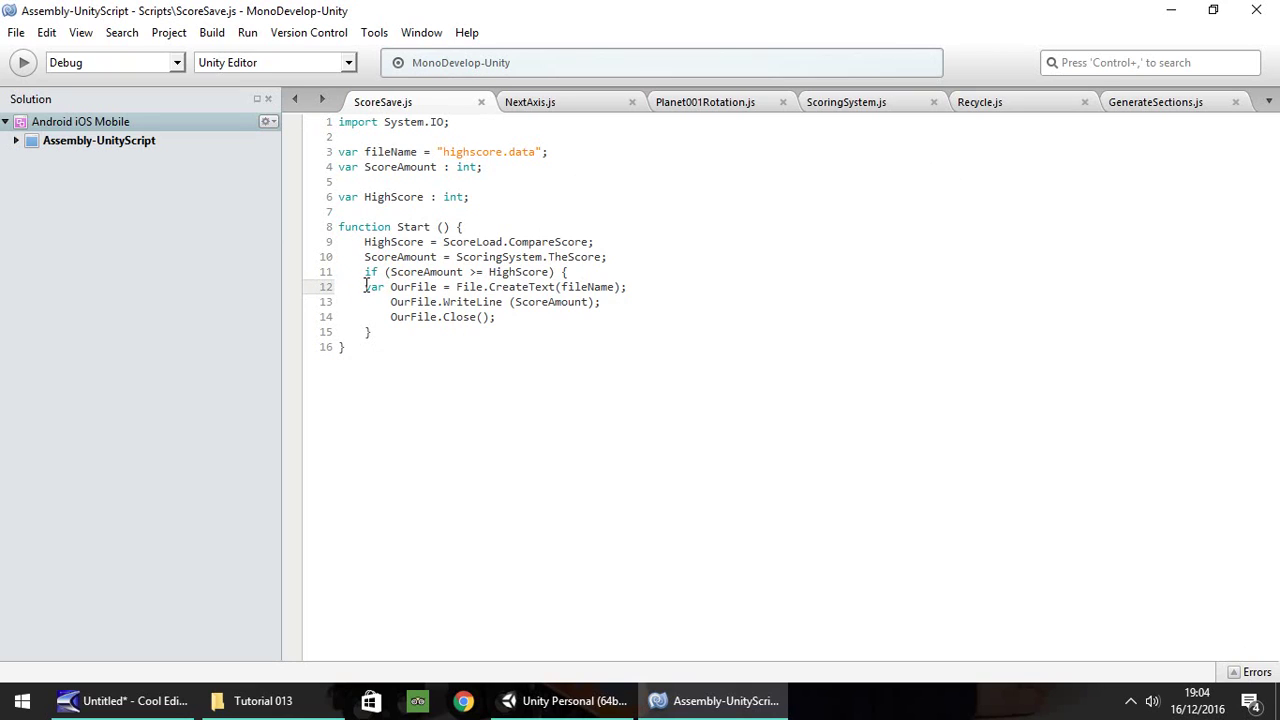
pyautogui.write('//')
pyautogui.click(365, 301)
pyautogui.write('//')
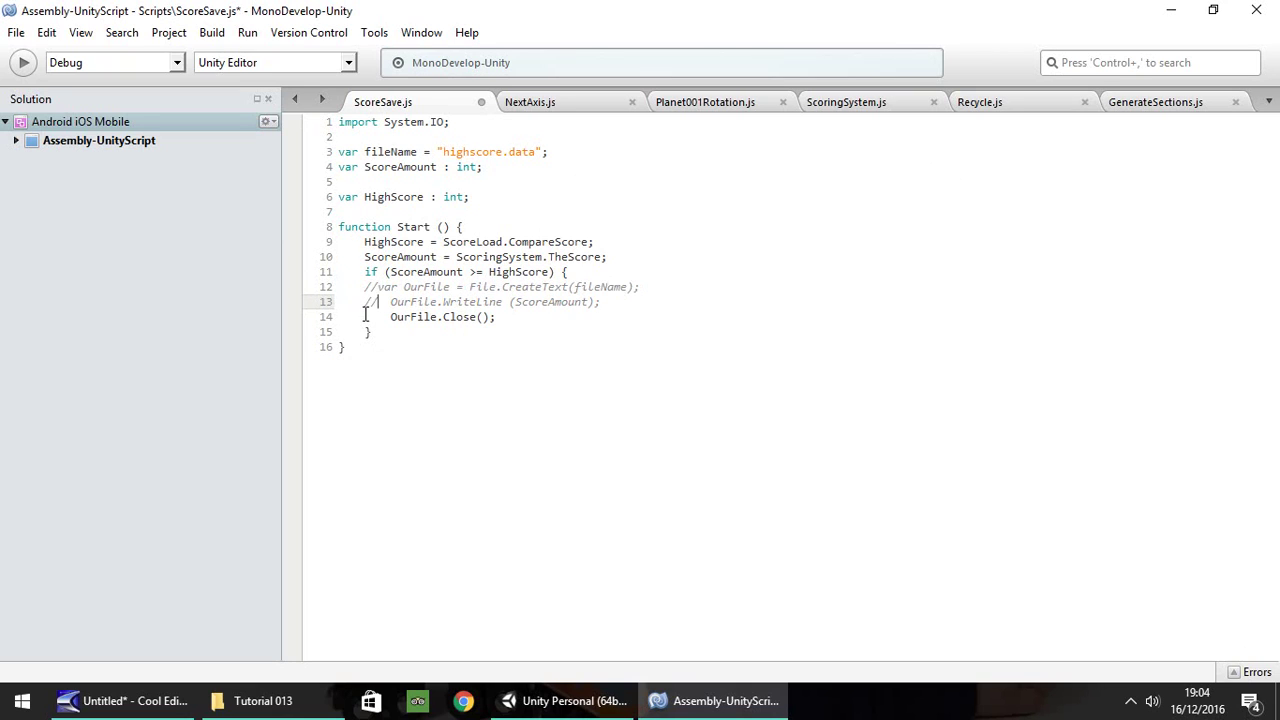
pyautogui.click(365, 316)
pyautogui.write('//')
# Add PlayerPrefs.SetInt("HighScore", ScoreAmount); below them and save the script
pyautogui.click(499, 316)
pyautogui.press('Return')
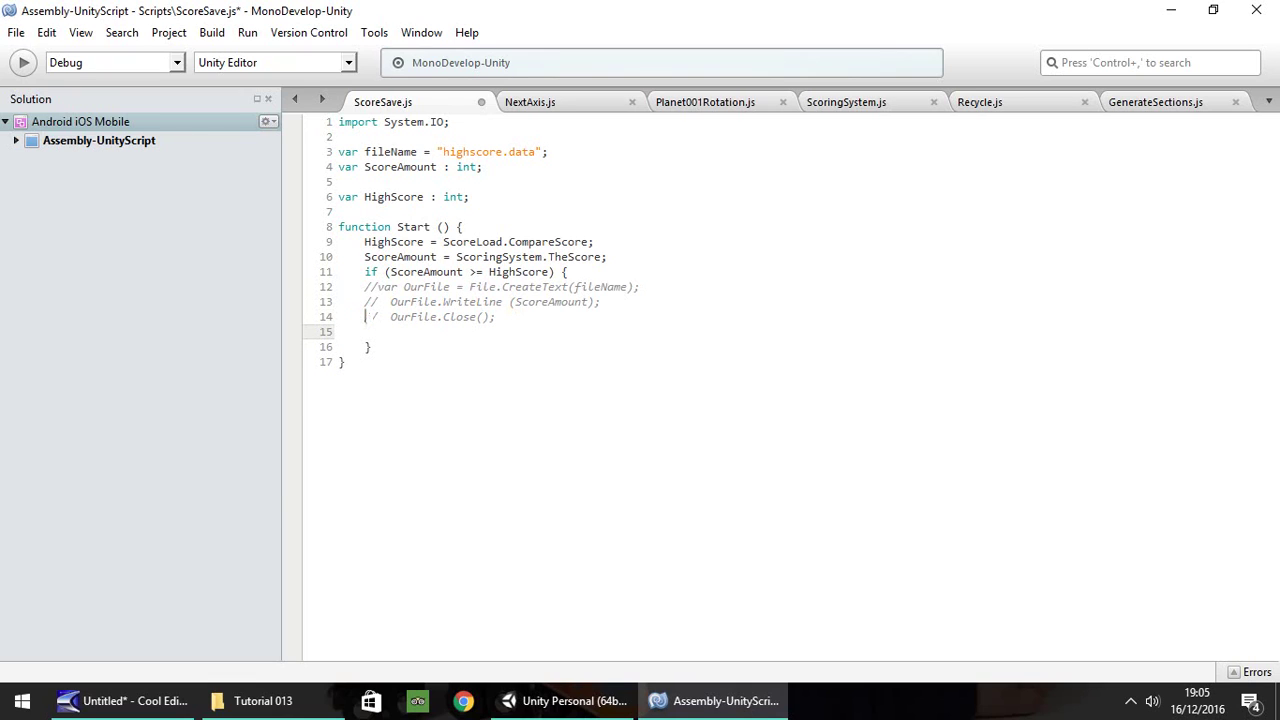
pyautogui.write('PlayerPrefs.SetInt("High')
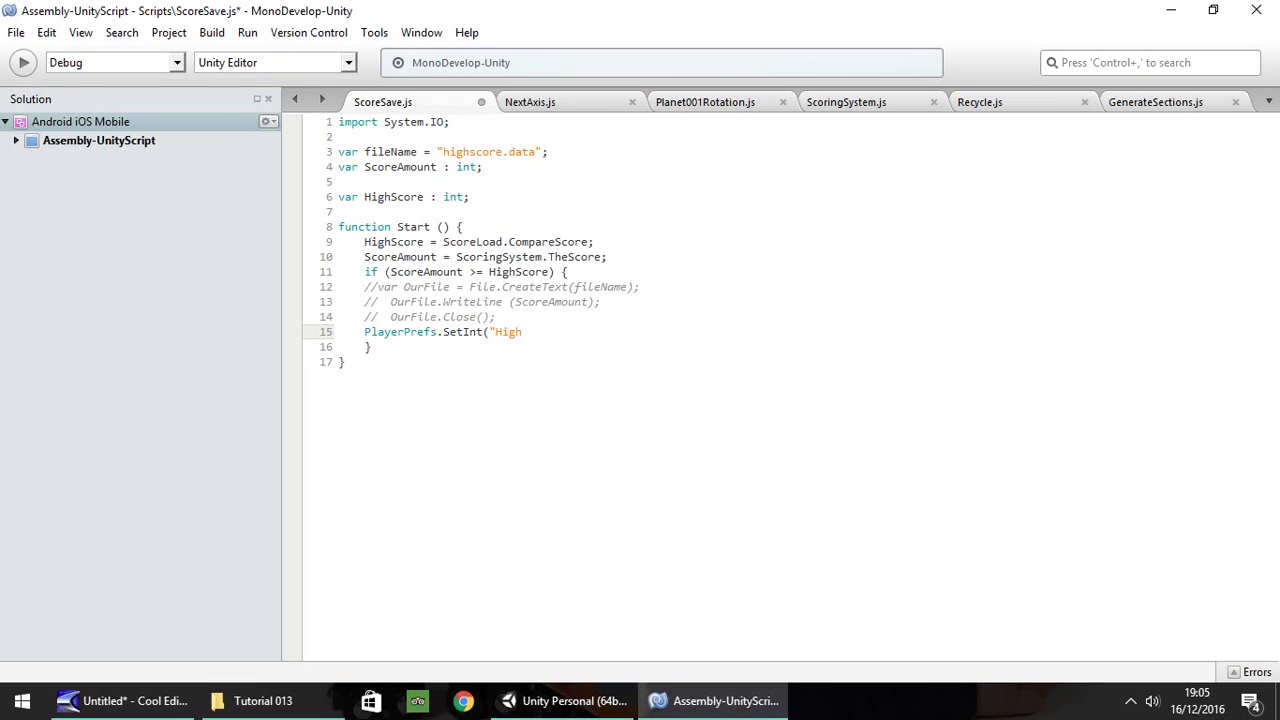
pyautogui.write('Score"')
pyautogui.write(', ScoreAmount);')
pyautogui.hotkey('ctrl', 's')
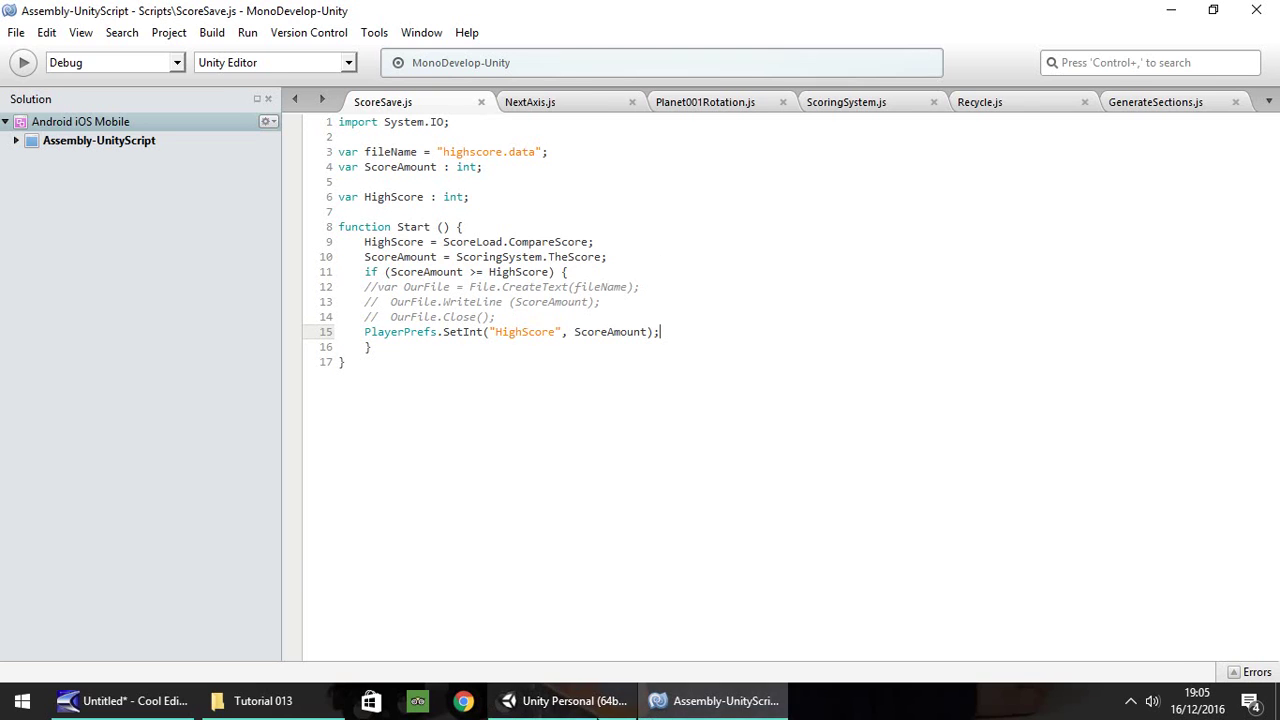
# Open the ScoreLoad script in MonoDevelop
pyautogui.click(565, 700)
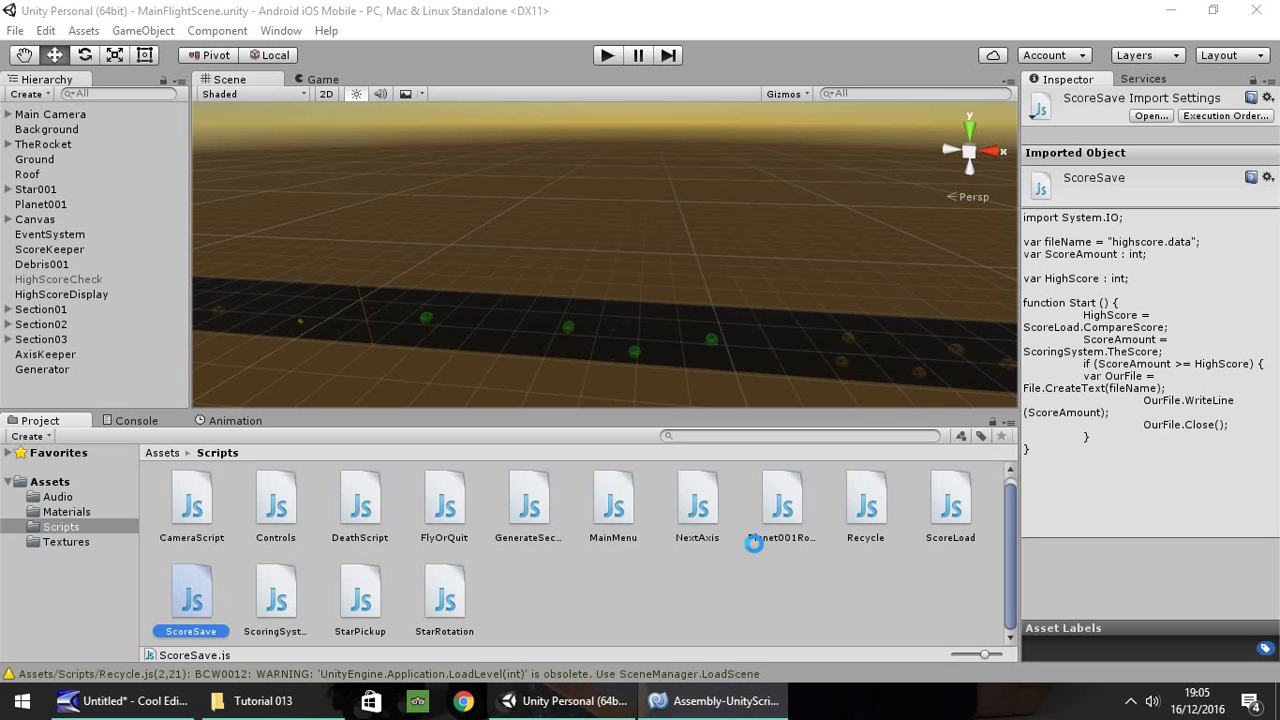
pyautogui.click(941, 514)
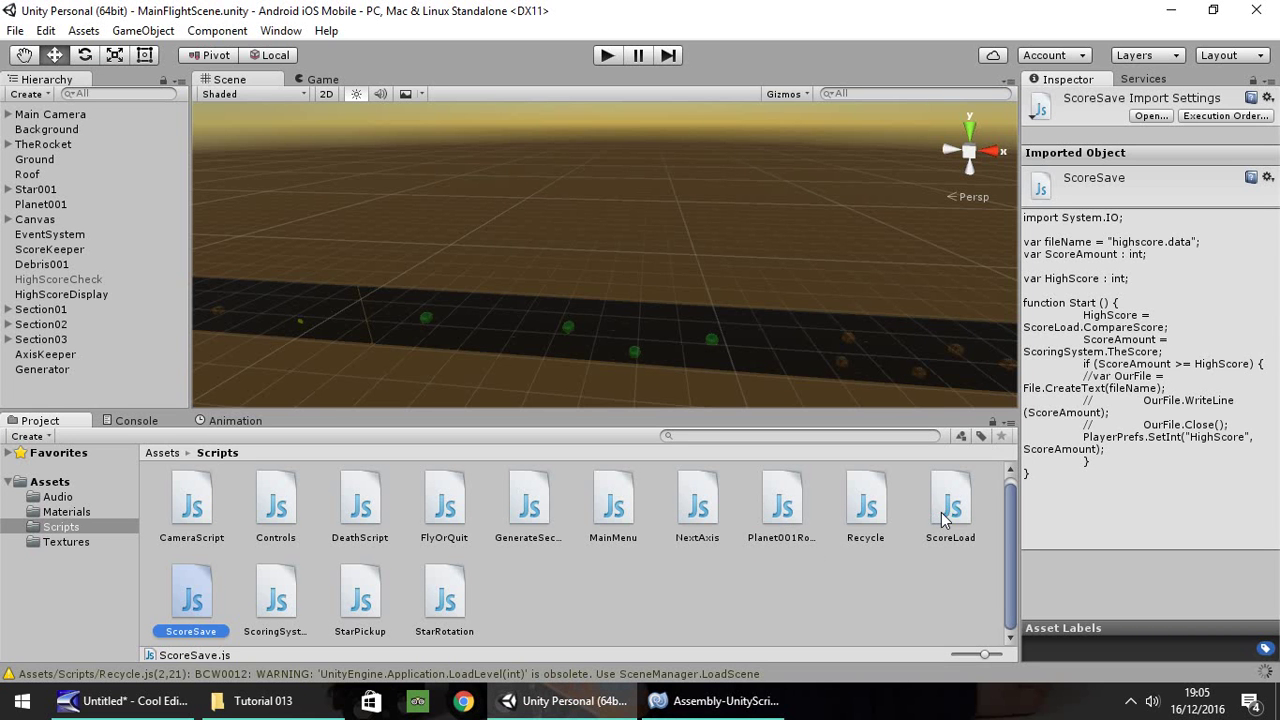
pyautogui.click(941, 517)
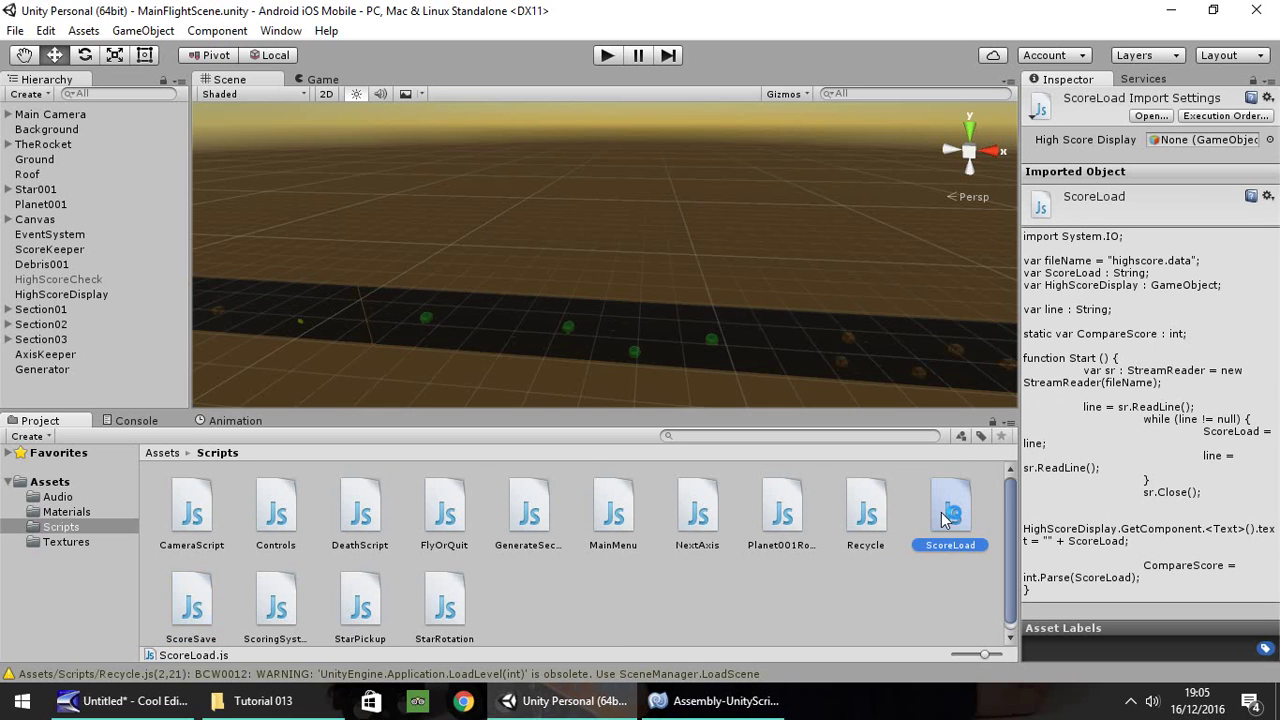
pyautogui.click(765, 700)
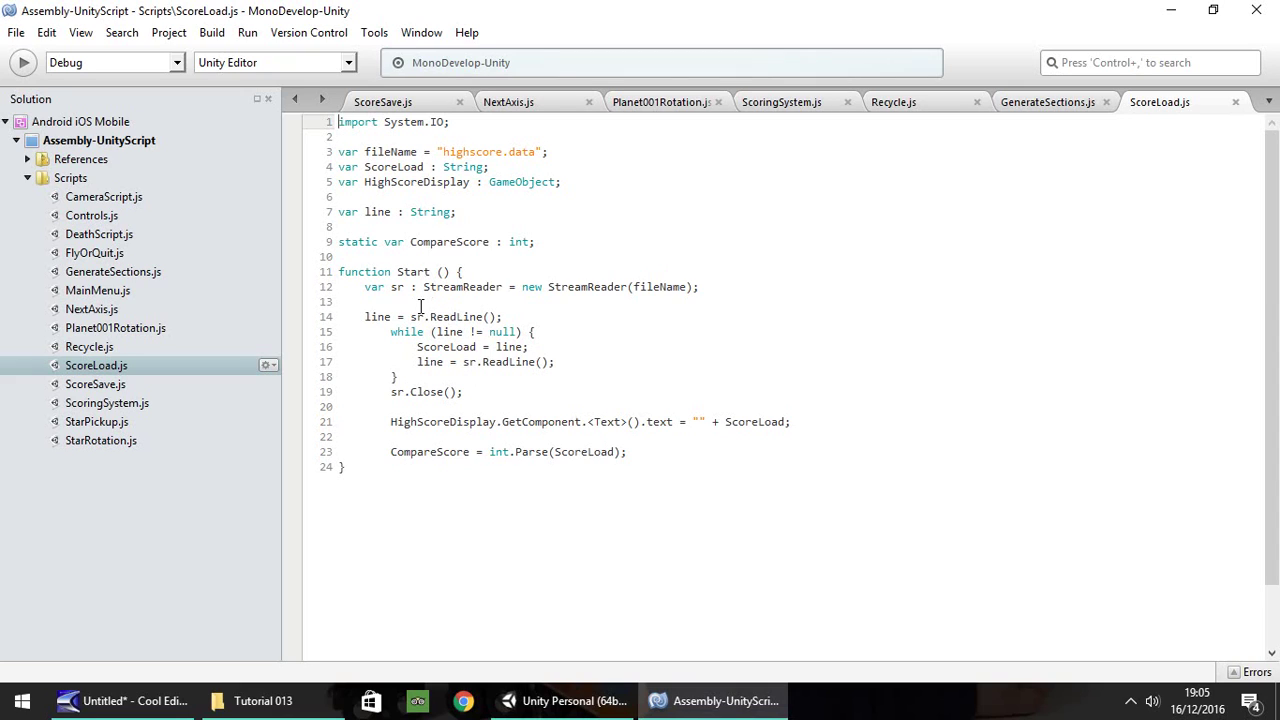
# Comment out the StreamReader, ReadLine, while loop and sr.Close lines in ScoreLoad.js
pyautogui.click(363, 287)
pyautogui.write('//')
pyautogui.click(364, 317)
pyautogui.write('//')
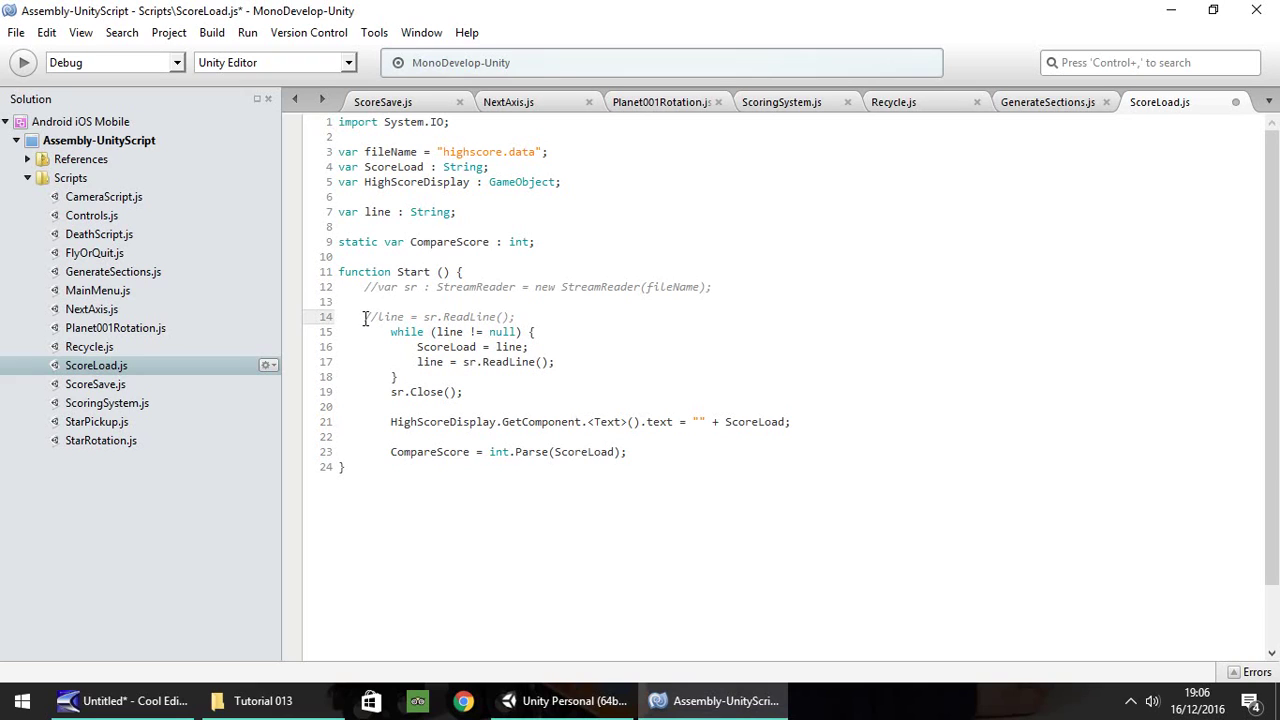
pyautogui.click(339, 332)
pyautogui.click(370, 332)
pyautogui.write('//')
pyautogui.click(366, 347)
pyautogui.write('//')
pyautogui.click(366, 362)
pyautogui.write('//')
pyautogui.click(364, 377)
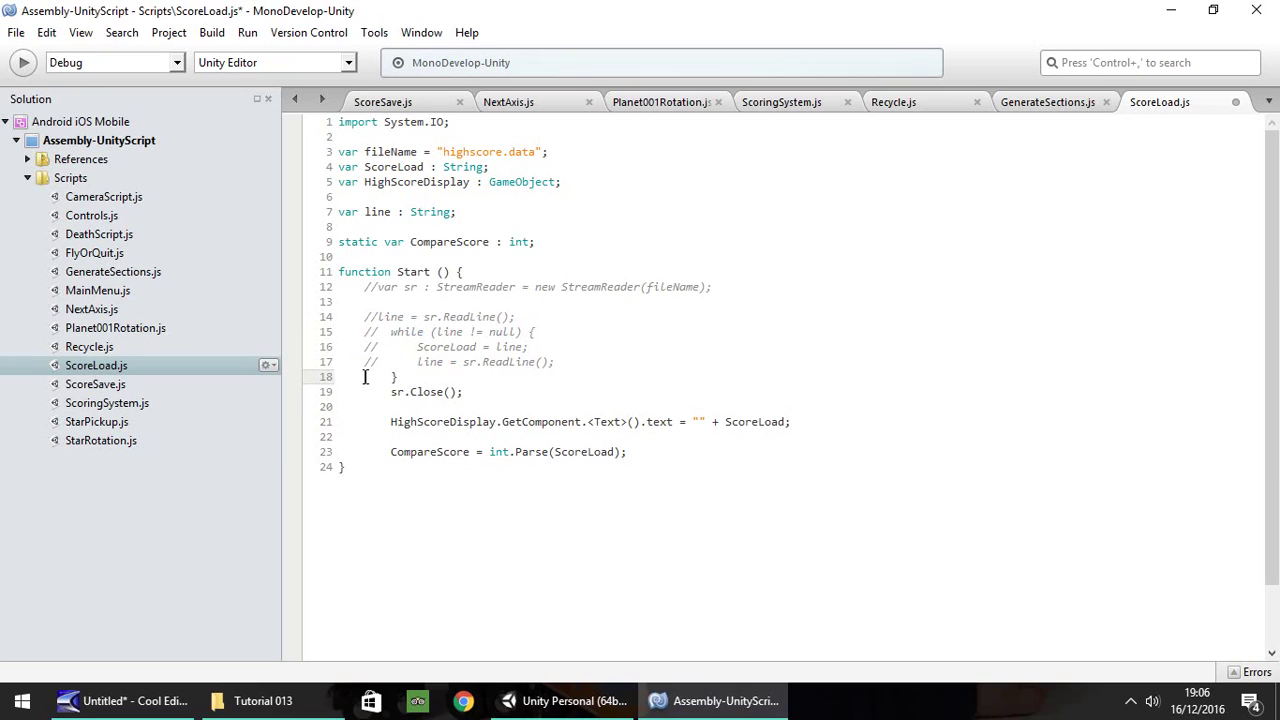
pyautogui.write('//')
pyautogui.click(364, 392)
pyautogui.write('//')
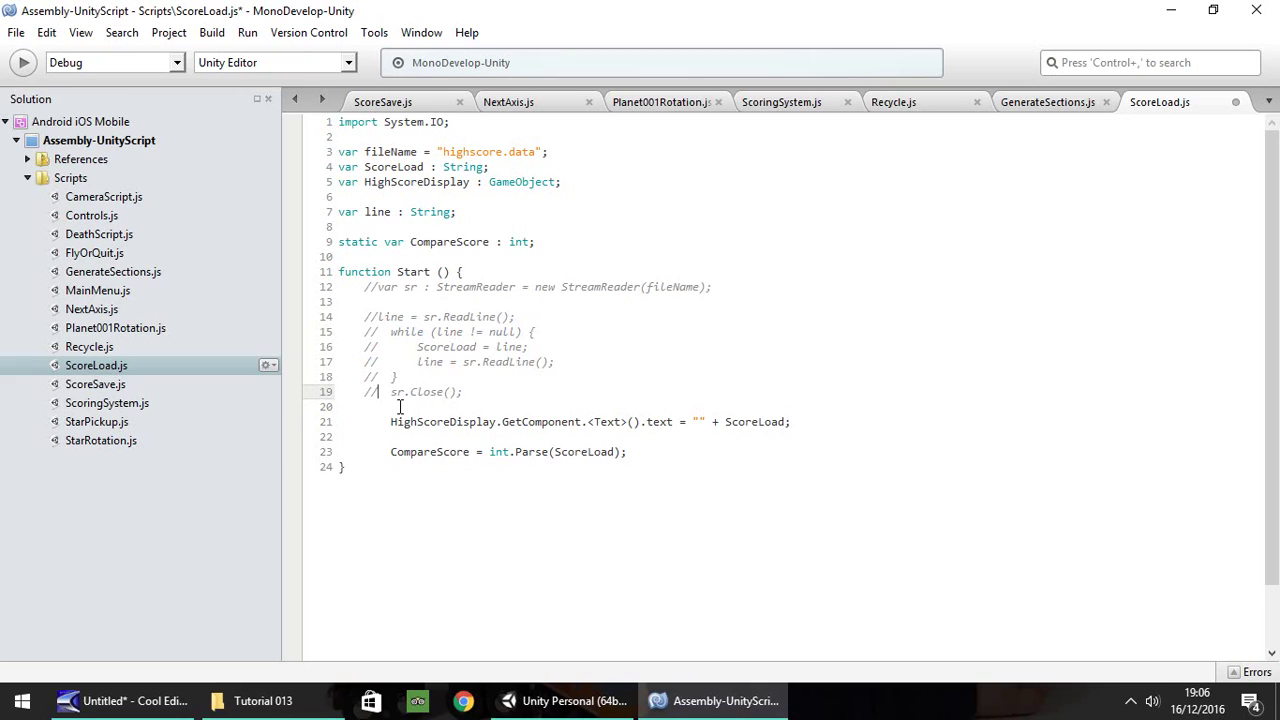
# Add ScoreLoad = PlayerPrefs.GetInt("HighScore"); on line 20, save, and return to Unity
pyautogui.click(399, 407)
pyautogui.click(643, 457)
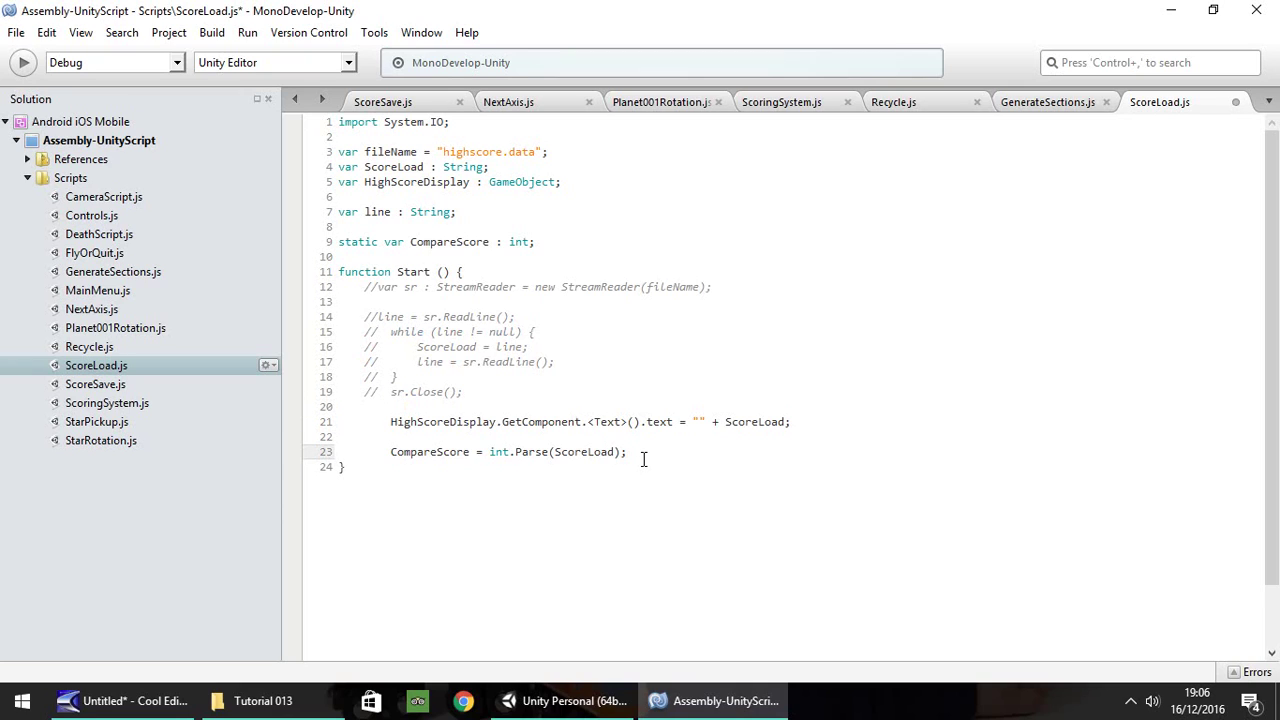
pyautogui.press('Return')
pyautogui.press('Return')
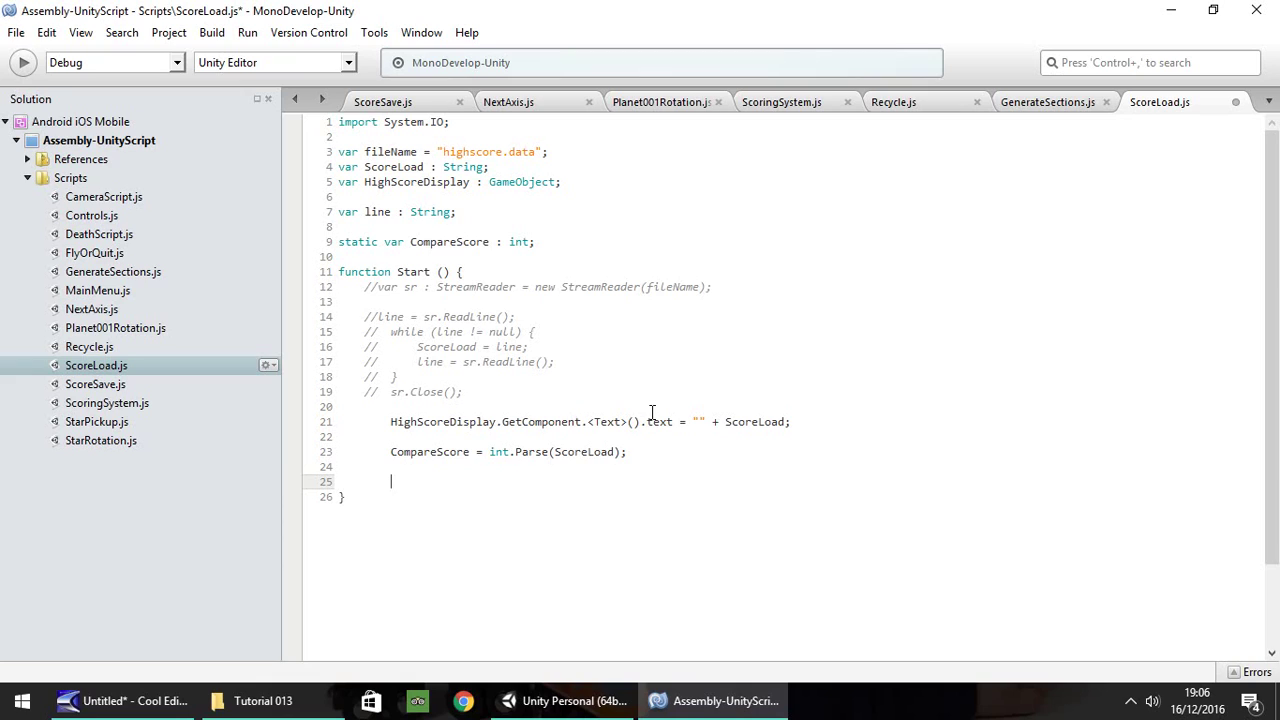
pyautogui.click(465, 410)
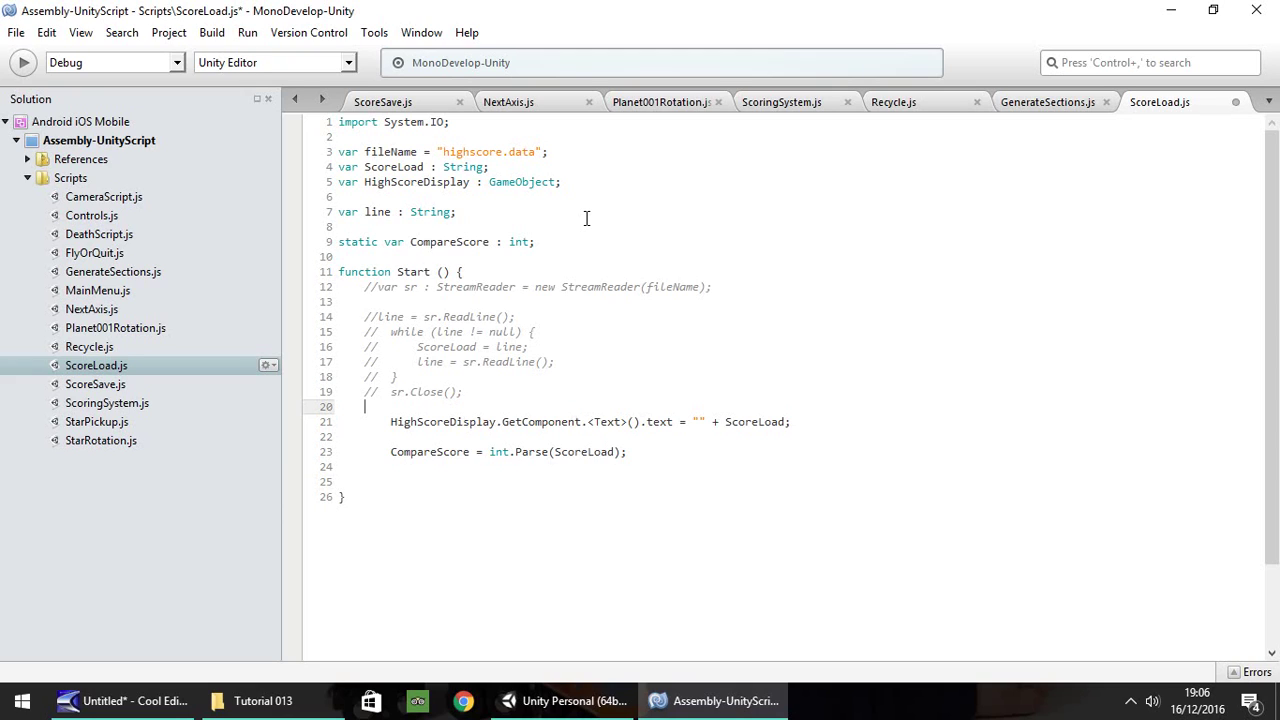
pyautogui.write('ScoreLoad = PlayerPrefs.GetInt("HighScore')
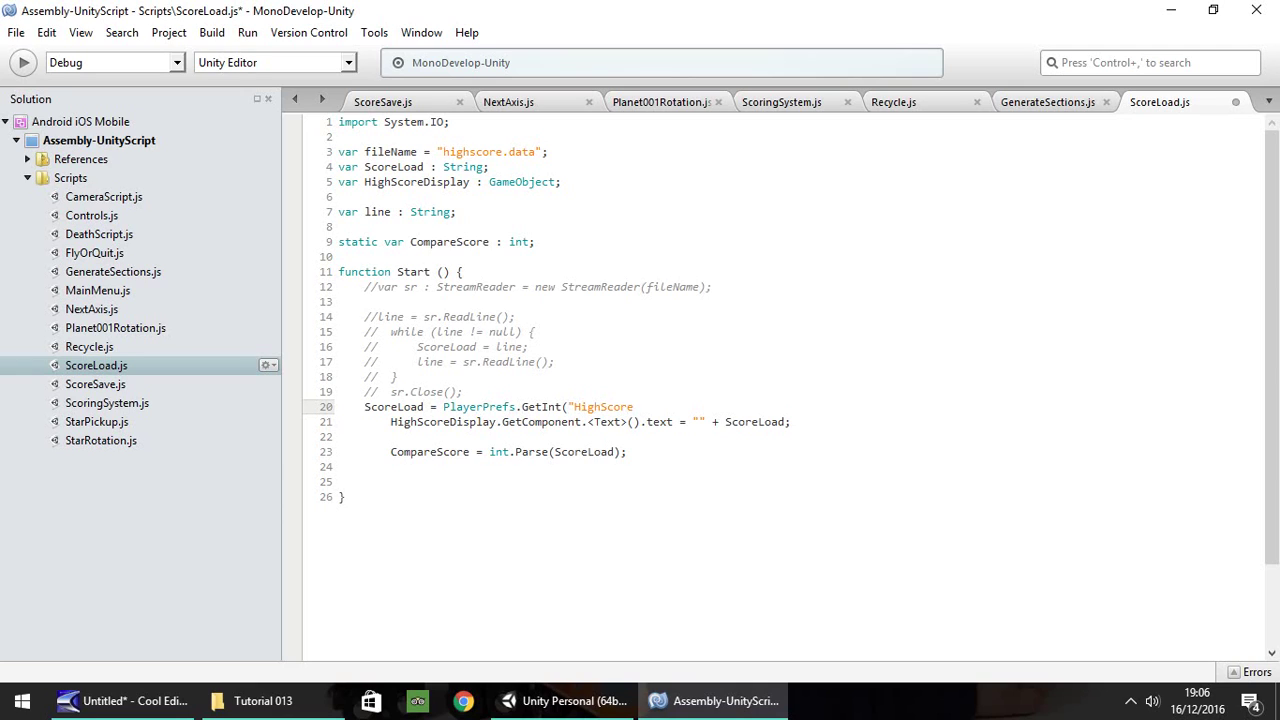
pyautogui.write('");')
pyautogui.hotkey('ctrl', 's')
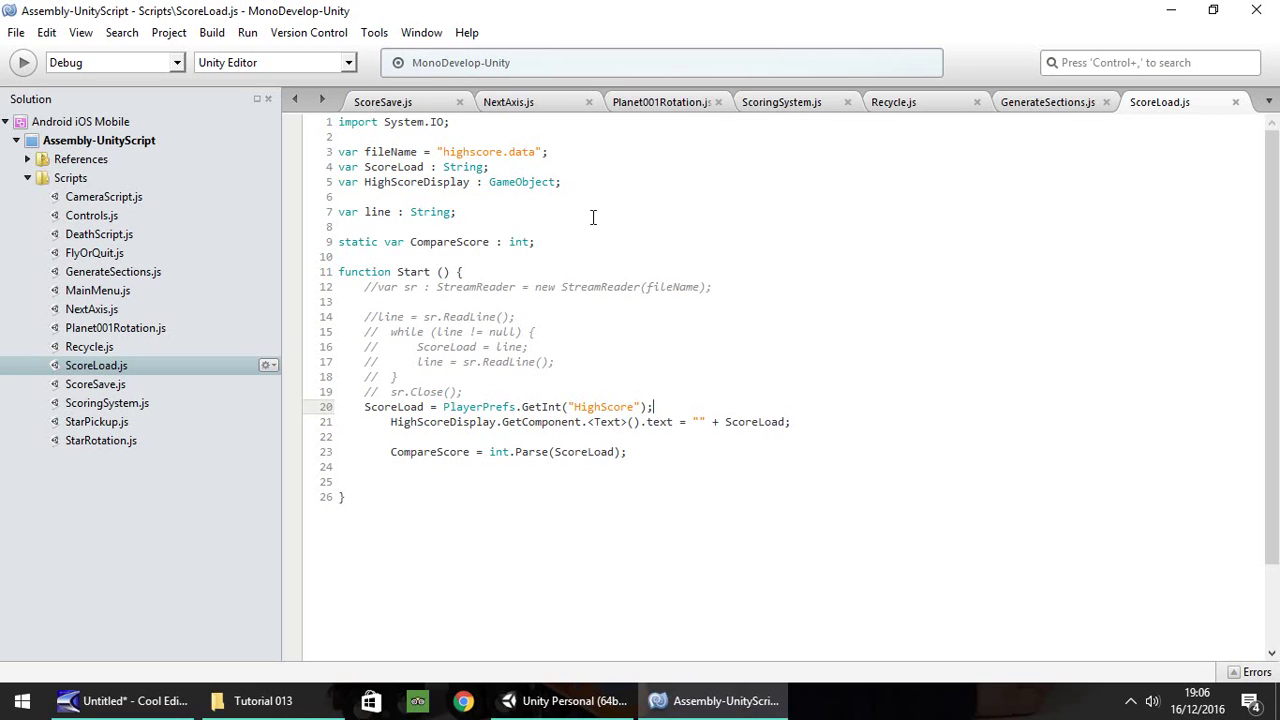
pyautogui.click(568, 704)
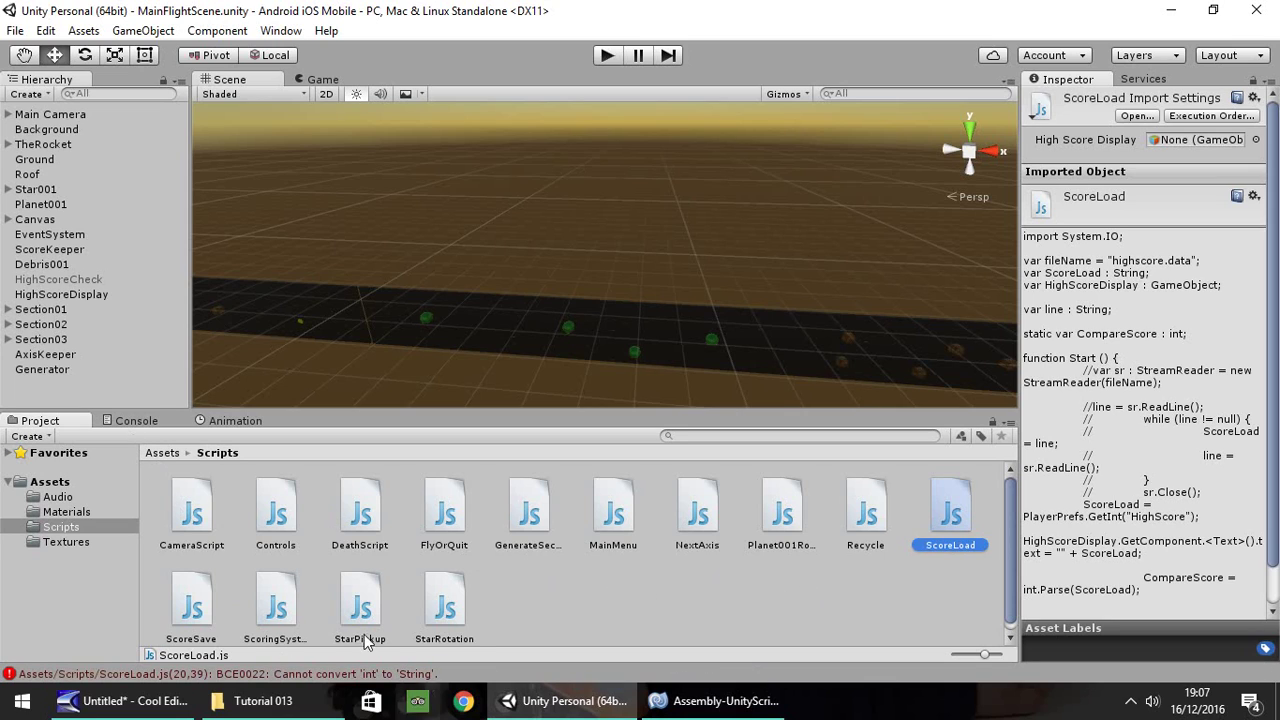
# Change GetInt to GetString on line 20 of ScoreLoad.js and save
pyautogui.click(683, 703)
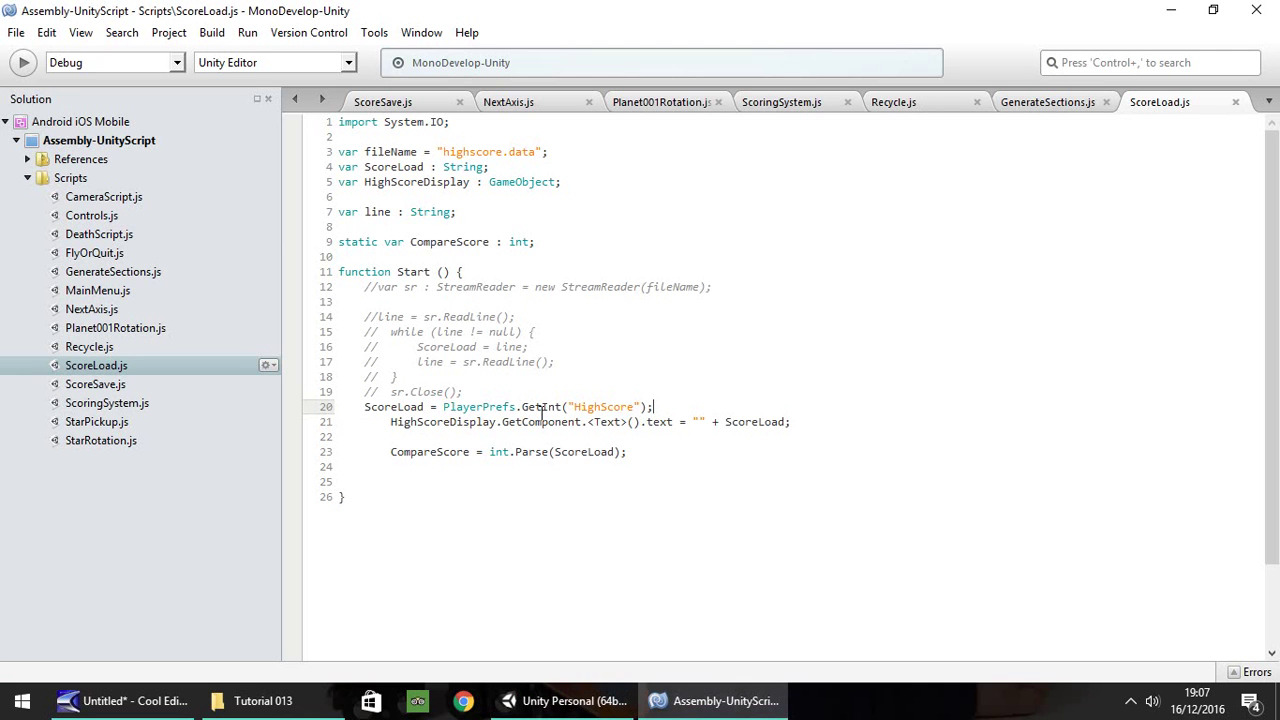
pyautogui.moveTo(542, 407); pyautogui.dragTo(563, 407)
pyautogui.write('String')
pyautogui.hotkey('ctrl', 's')
# Clear the Unity Console to confirm the BCE0022 error is gone
pyautogui.click(565, 701)
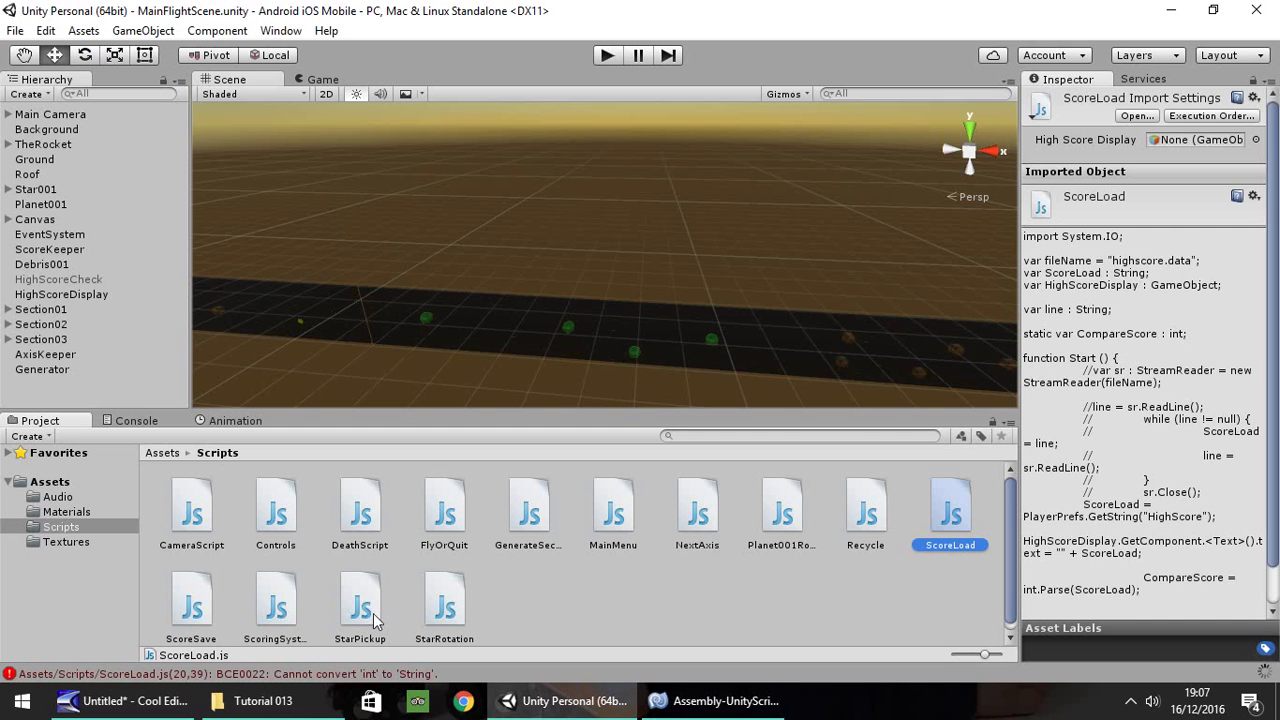
pyautogui.click(138, 421)
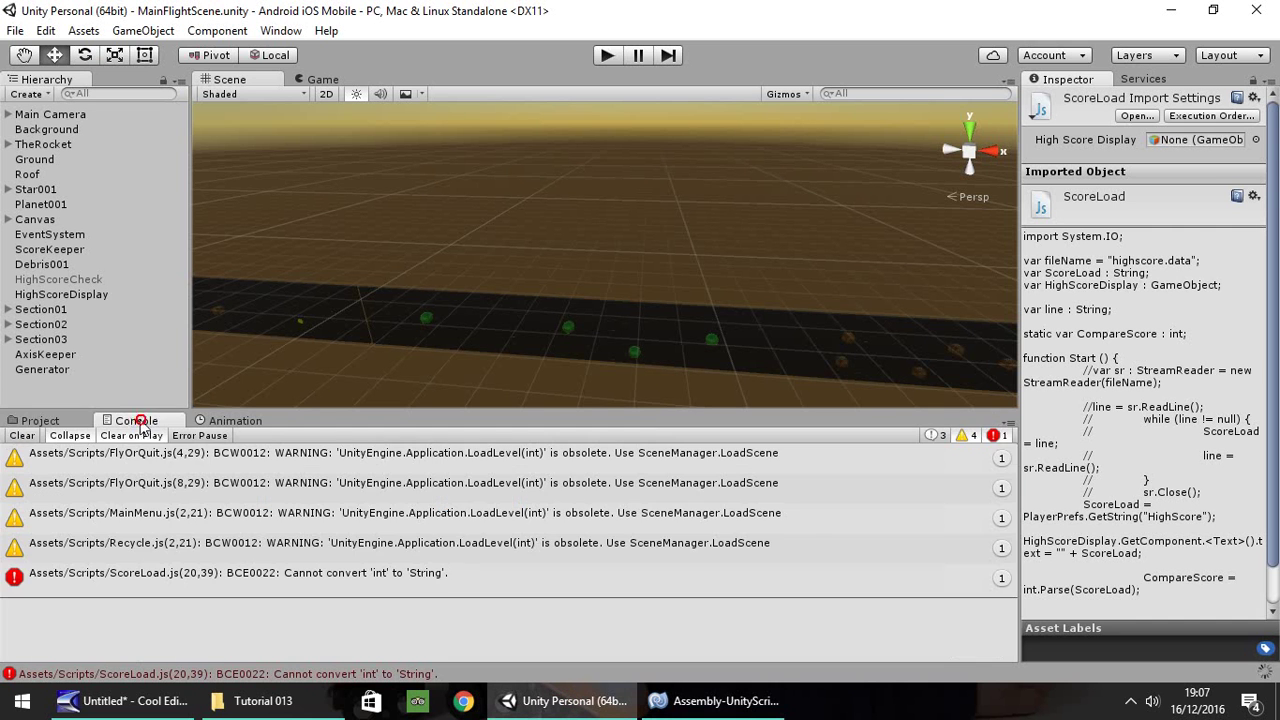
pyautogui.click(21, 436)
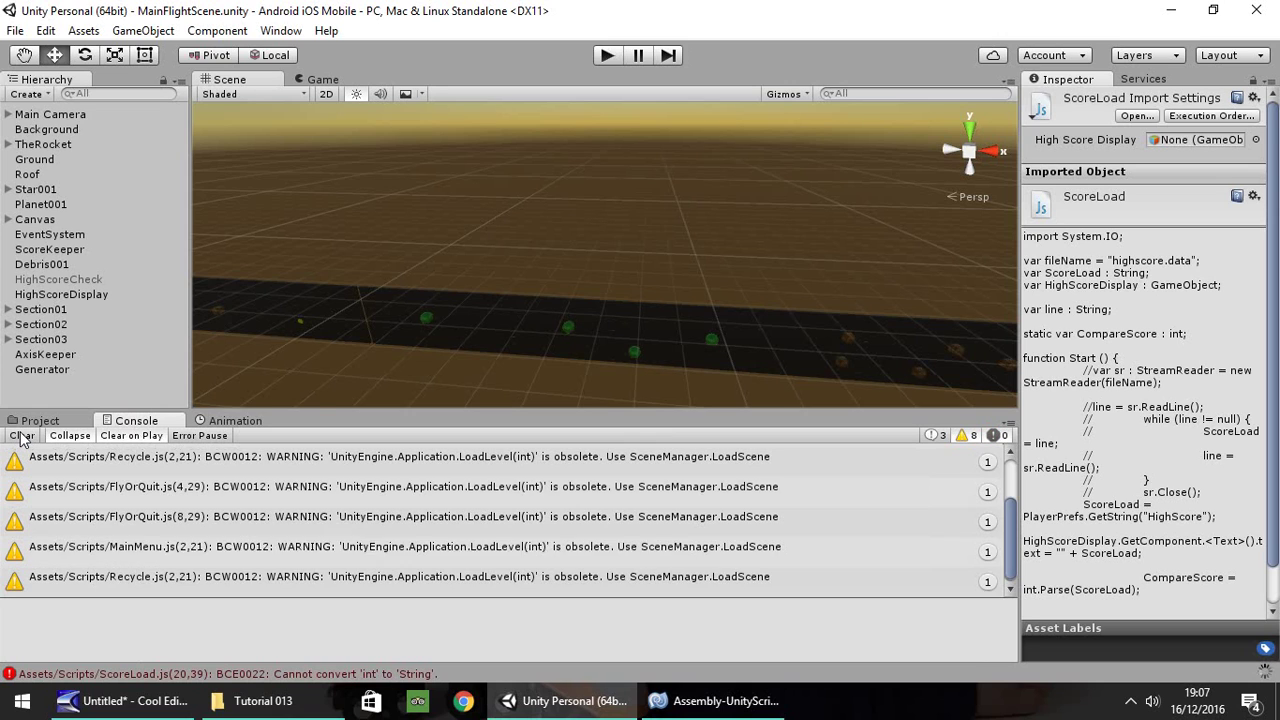
pyautogui.click(38, 421)
pyautogui.click(718, 703)
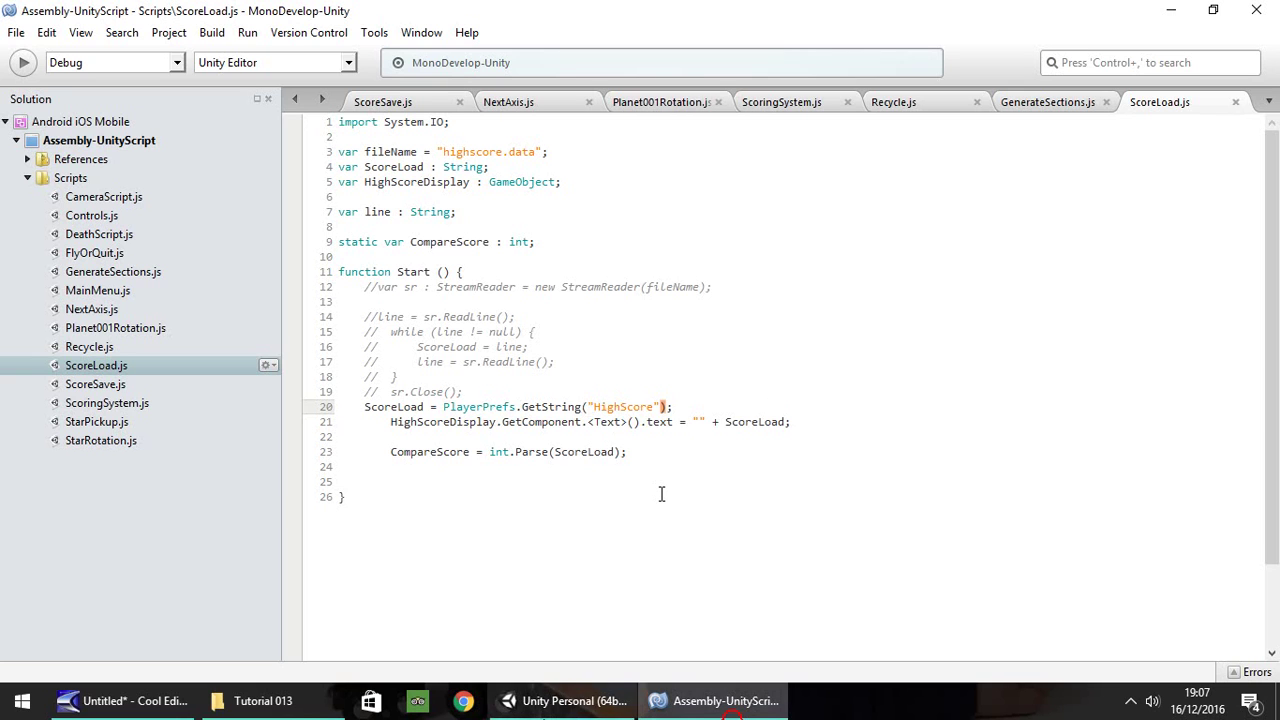
pyautogui.hotkey('alt', 'Tab')
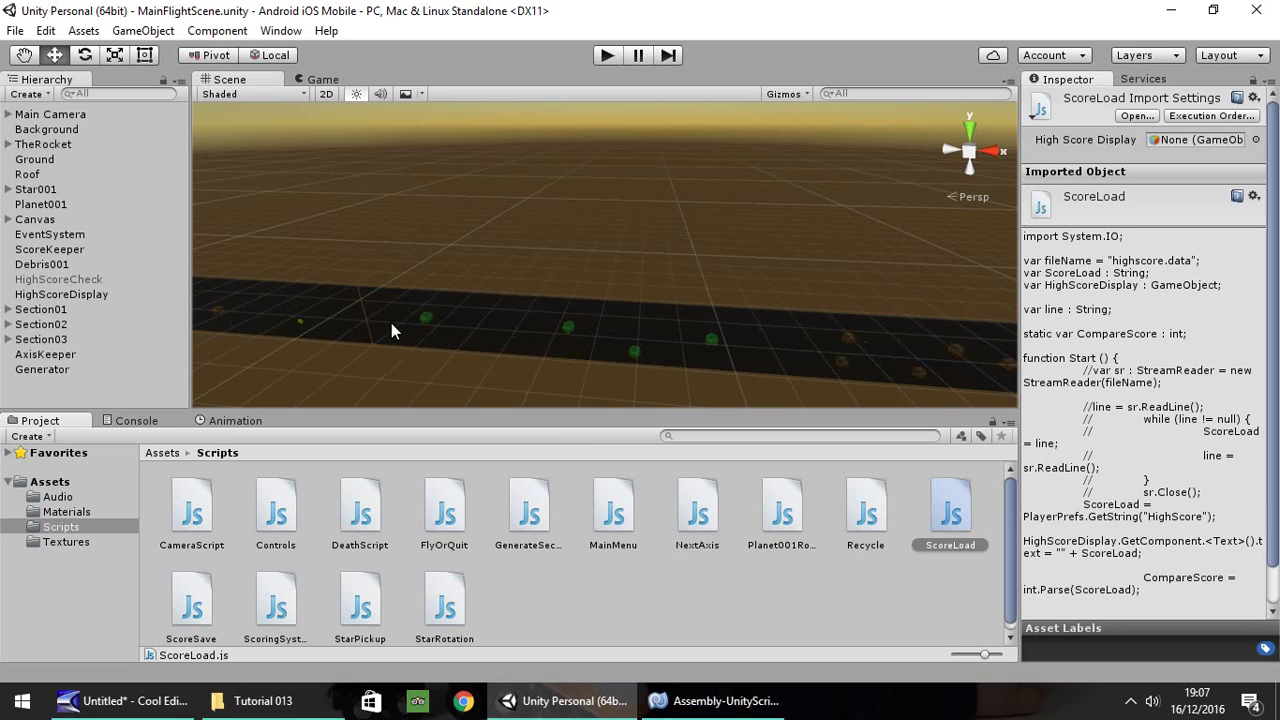
# In Build Settings, switch the target platform to Android, then close the dialog
pyautogui.click(15, 30)
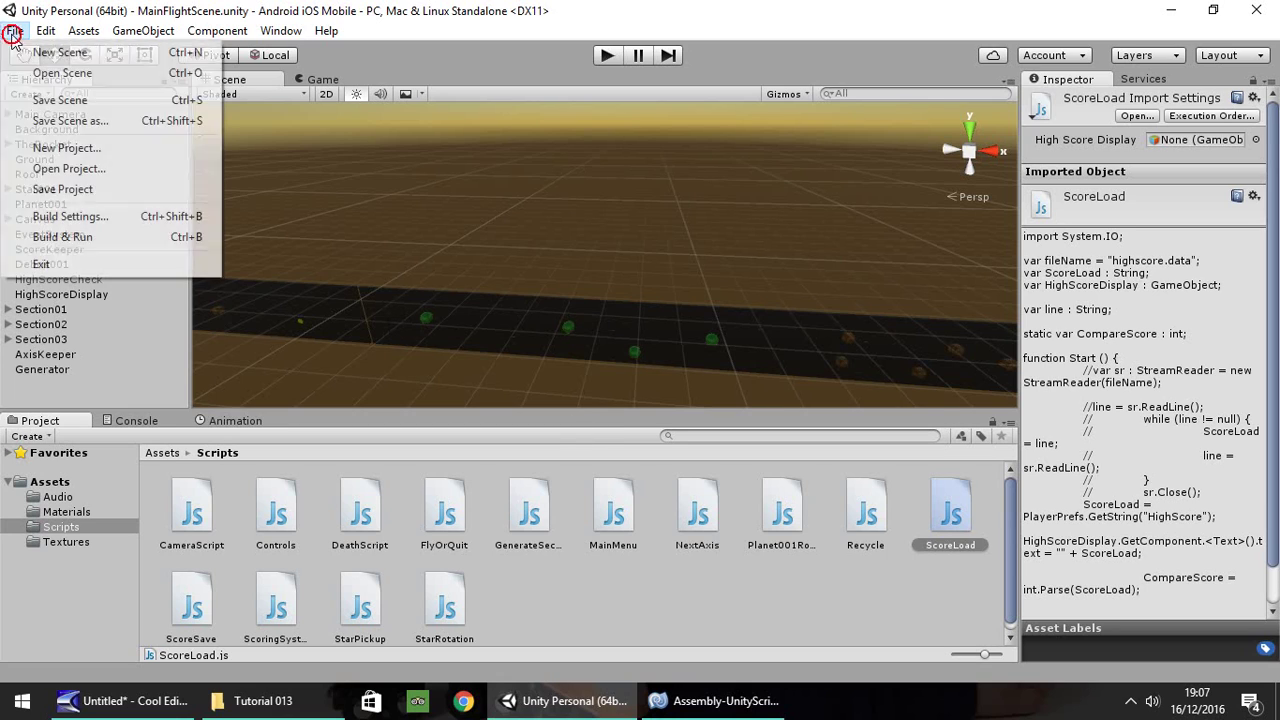
pyautogui.click(70, 217)
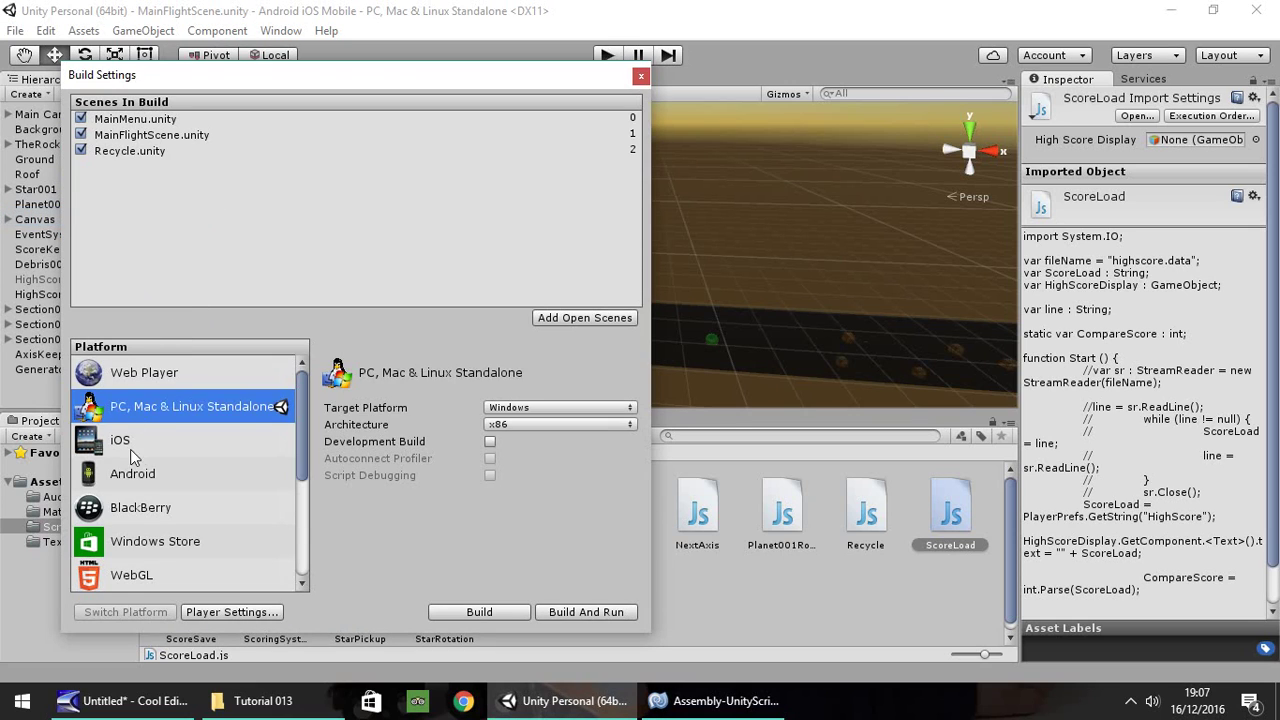
pyautogui.click(184, 477)
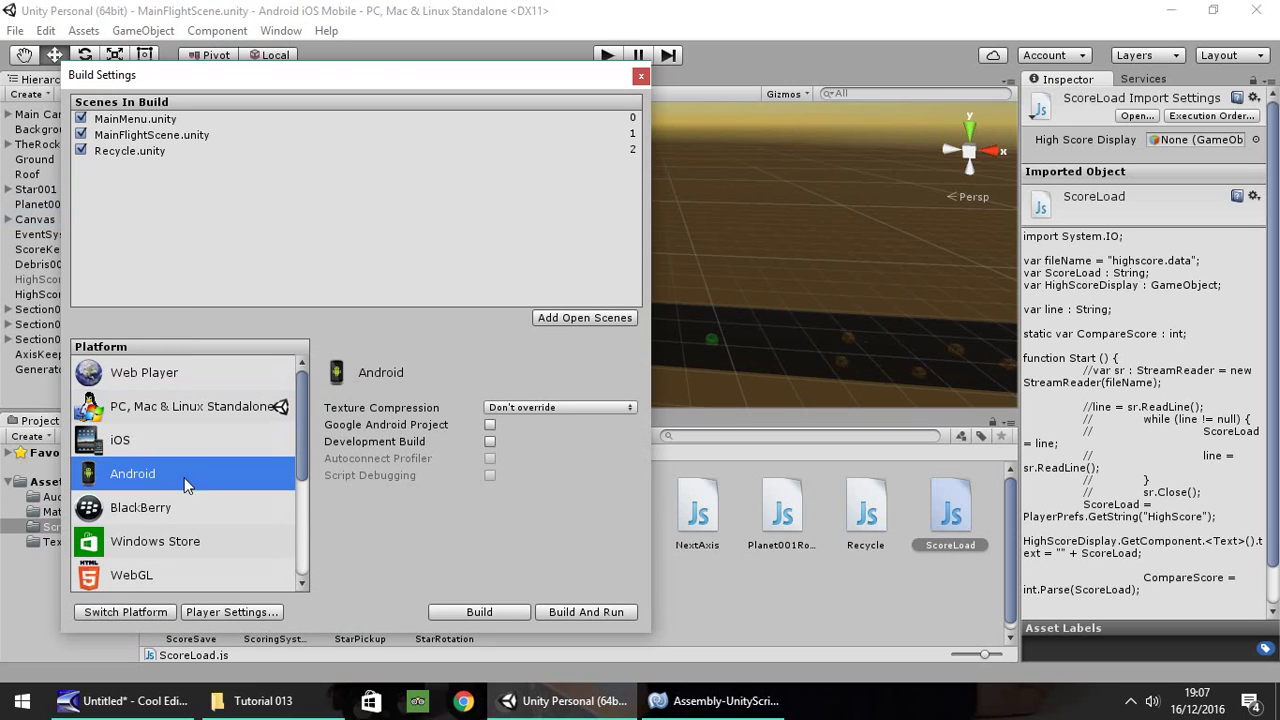
pyautogui.click(107, 610)
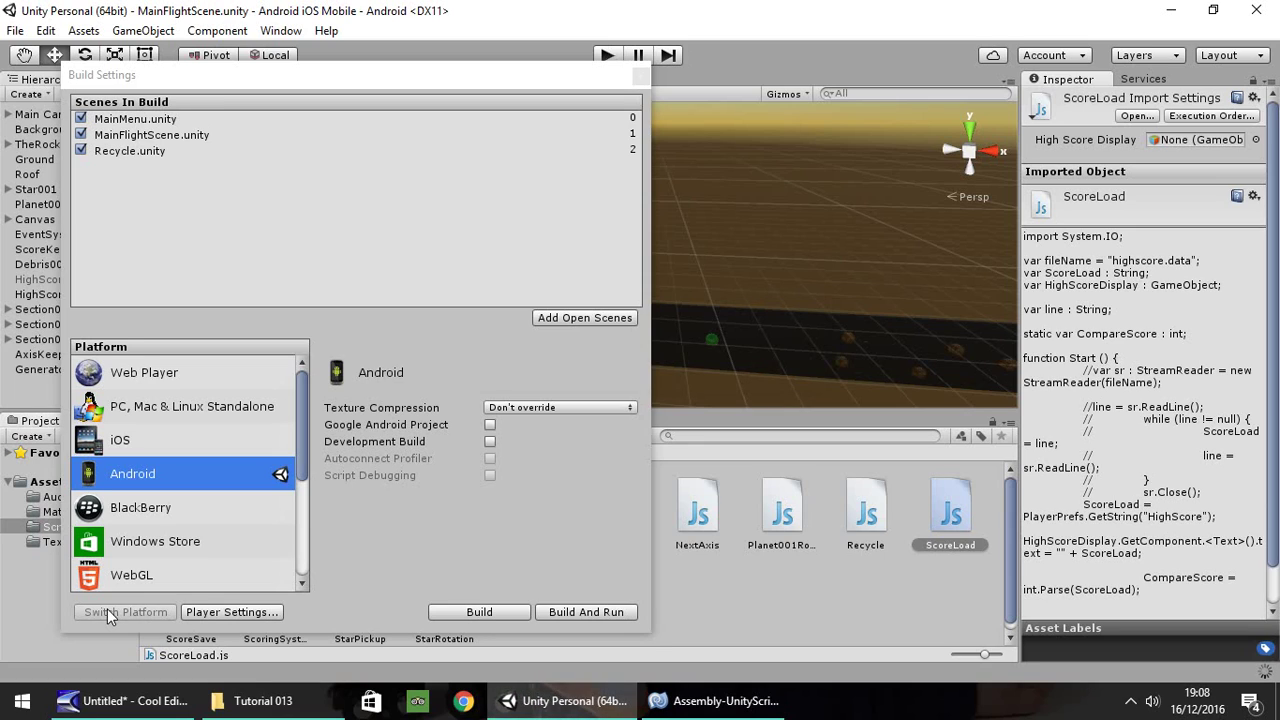
pyautogui.click(640, 78)
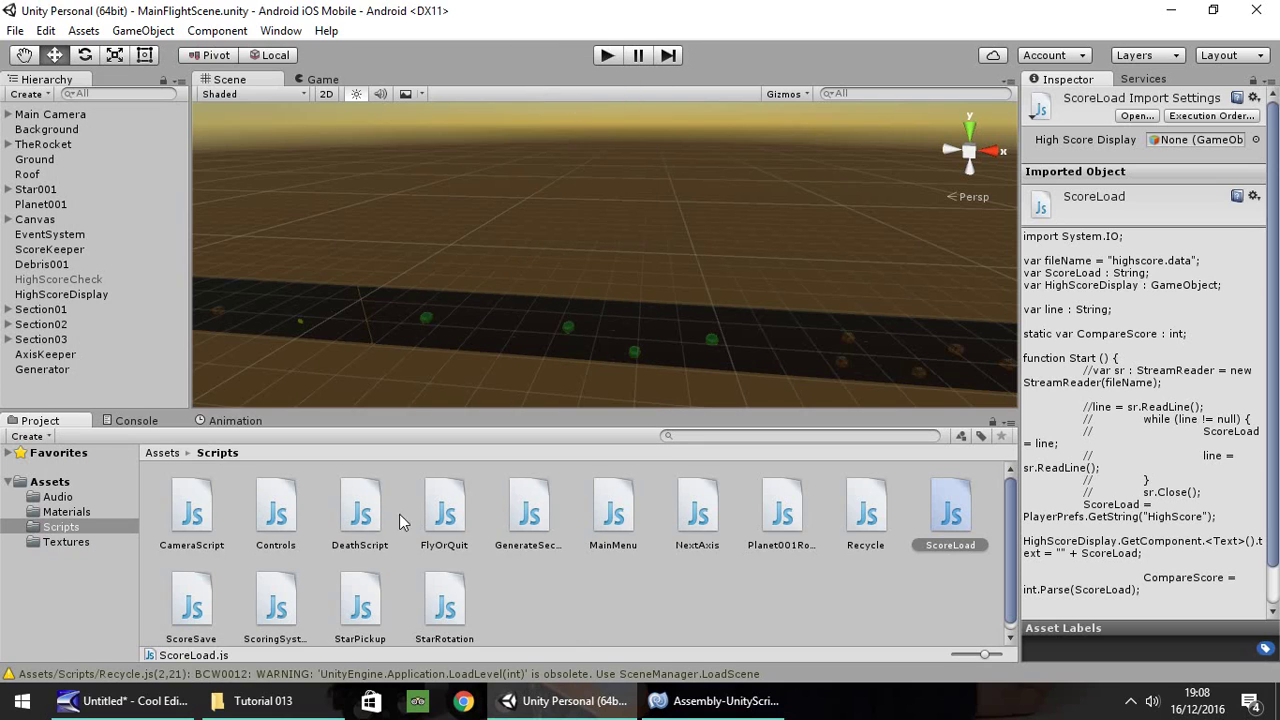
# Import the CrossPlatformInput standard assets package into the Assets folder
pyautogui.click(62, 482)
pyautogui.rightClick(702, 531)
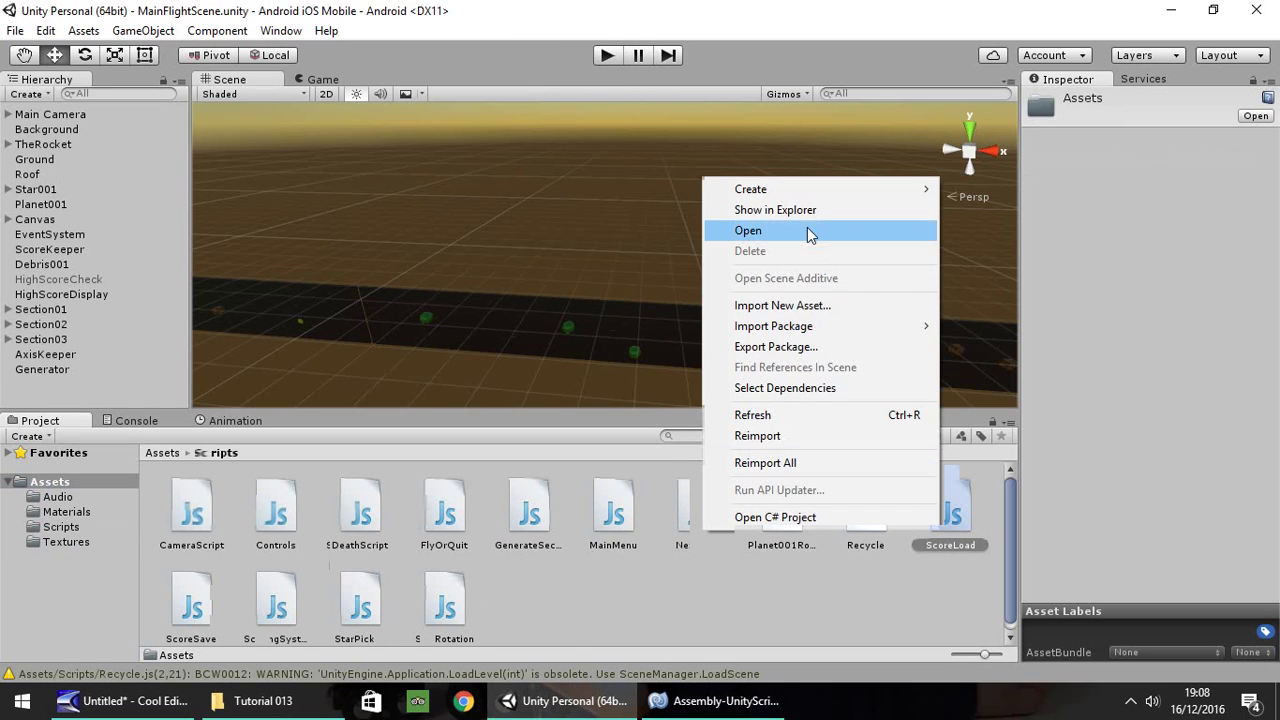
pyautogui.moveTo(786, 326)
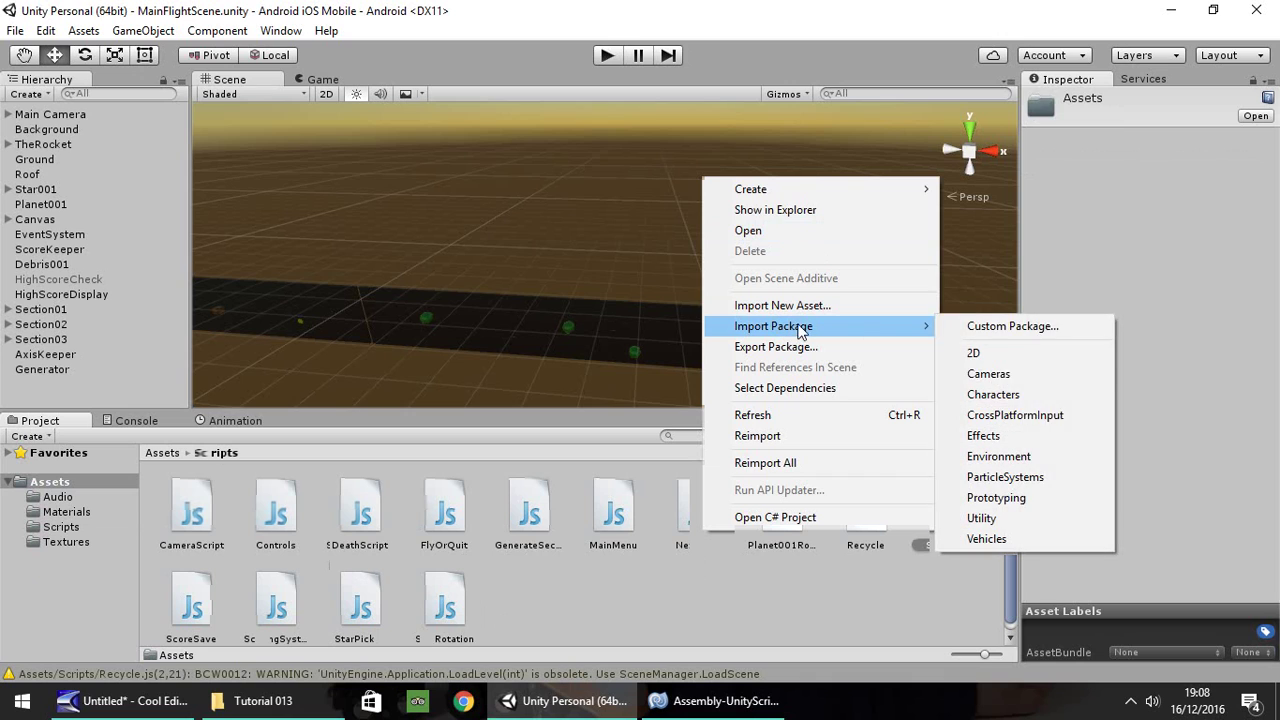
pyautogui.click(1035, 420)
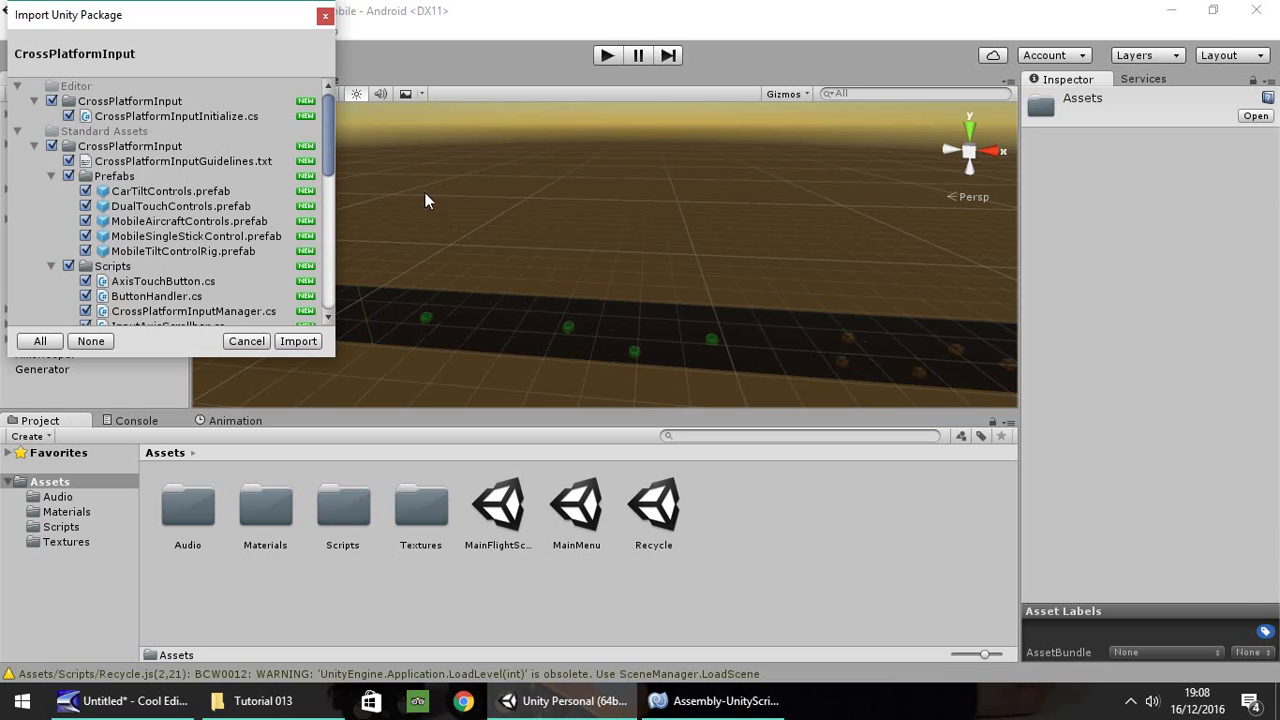
pyautogui.click(299, 341)
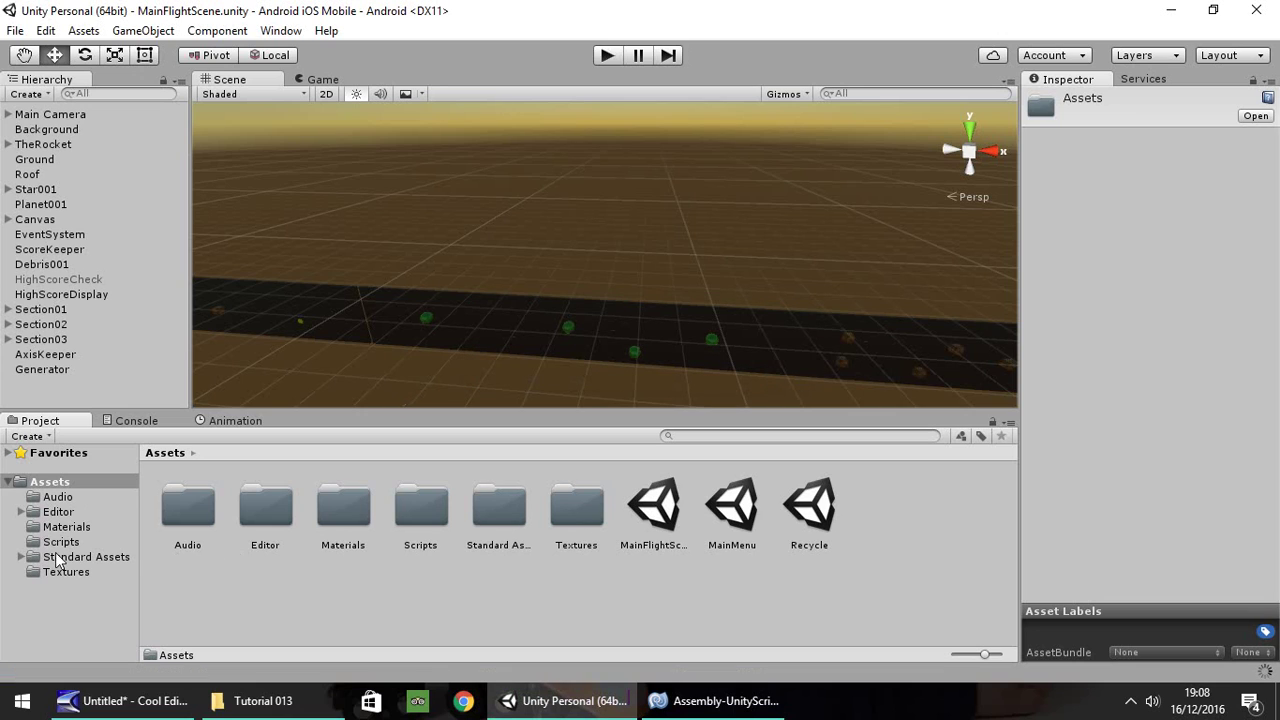
# Navigate into Standard Assets > CrossPlatformInput > Prefabs in the Project window
pyautogui.click(20, 557)
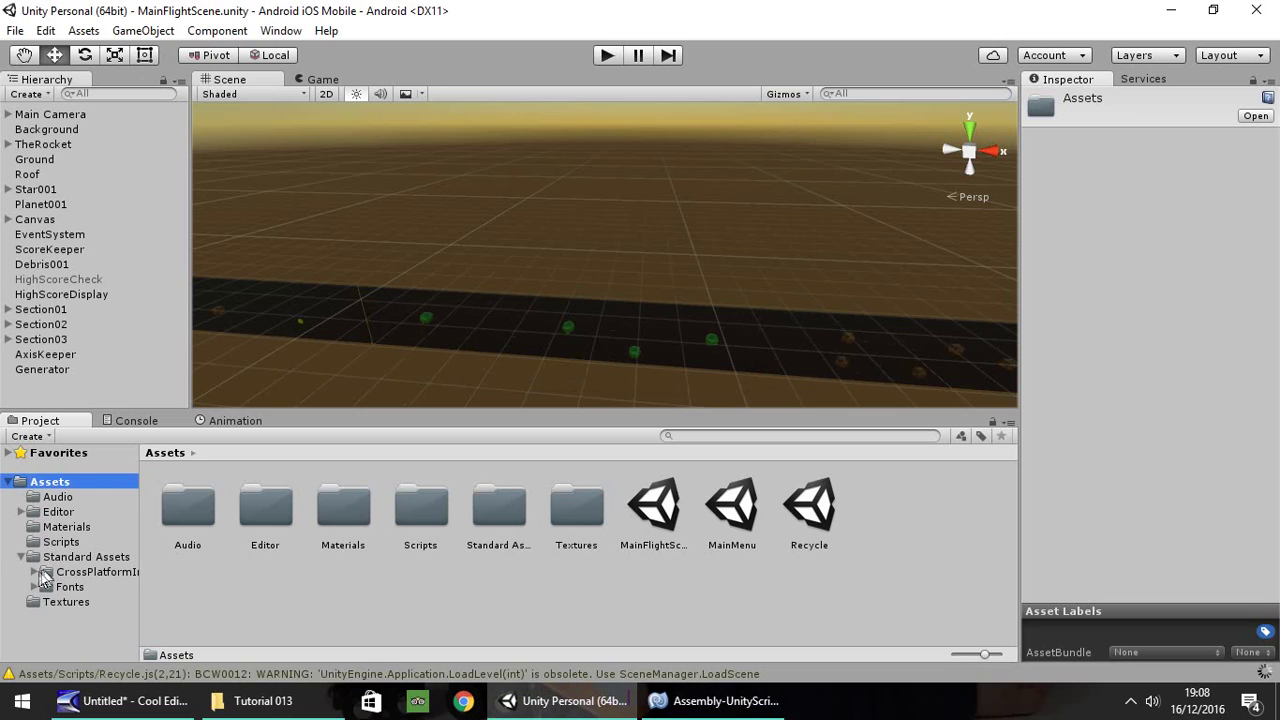
pyautogui.click(33, 572)
pyautogui.click(116, 600)
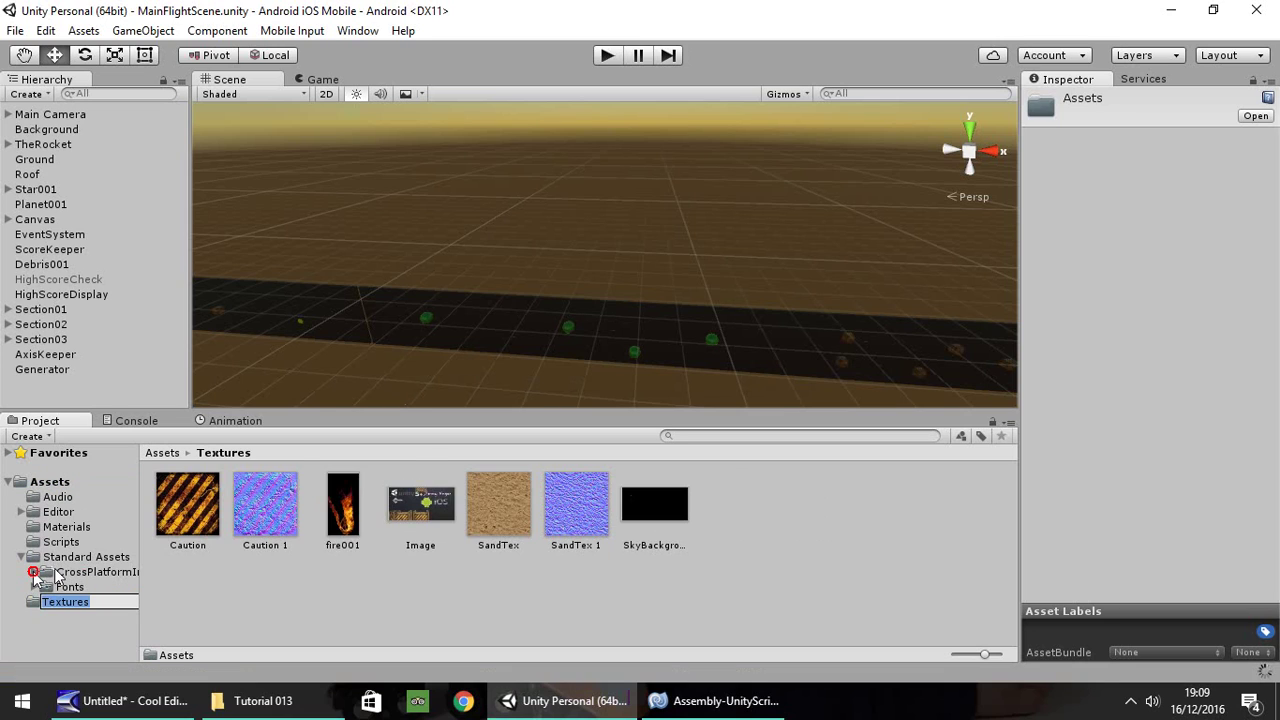
pyautogui.doubleClick(110, 572)
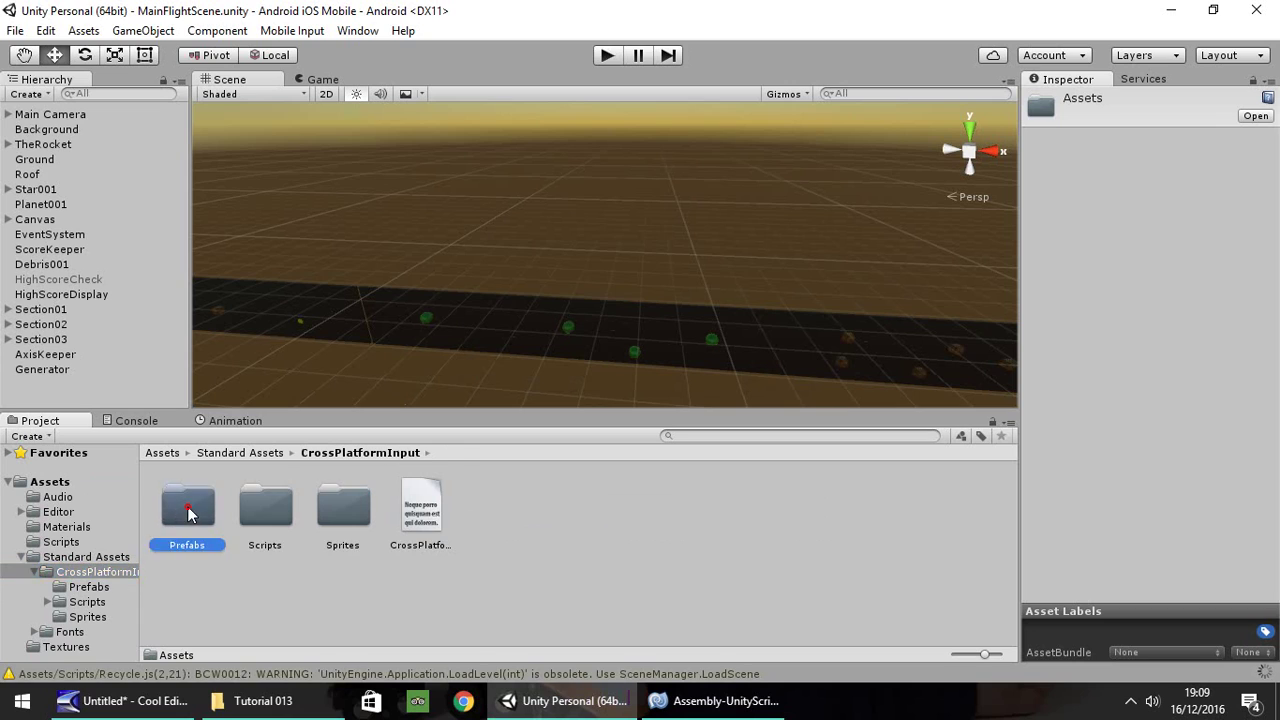
pyautogui.doubleClick(185, 510)
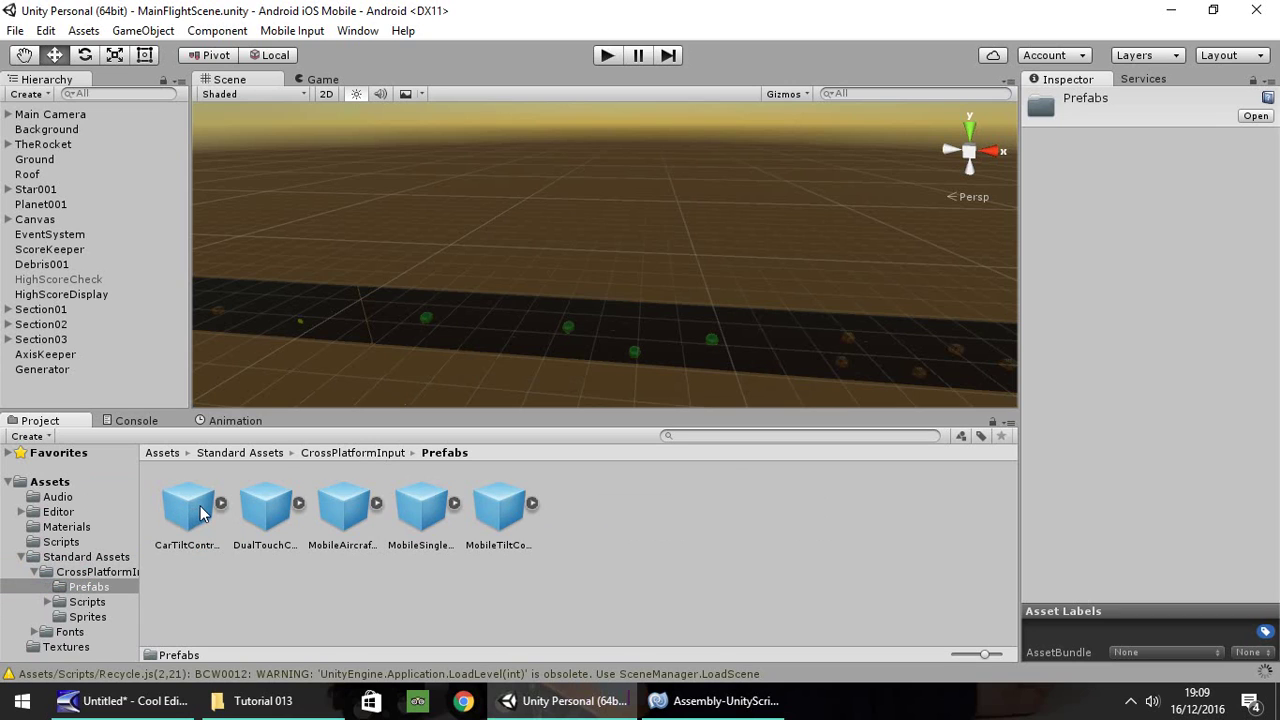
# Inspect the MobileSingleStickControl prefab, then the DualTouchControls prefab
pyautogui.click(422, 513)
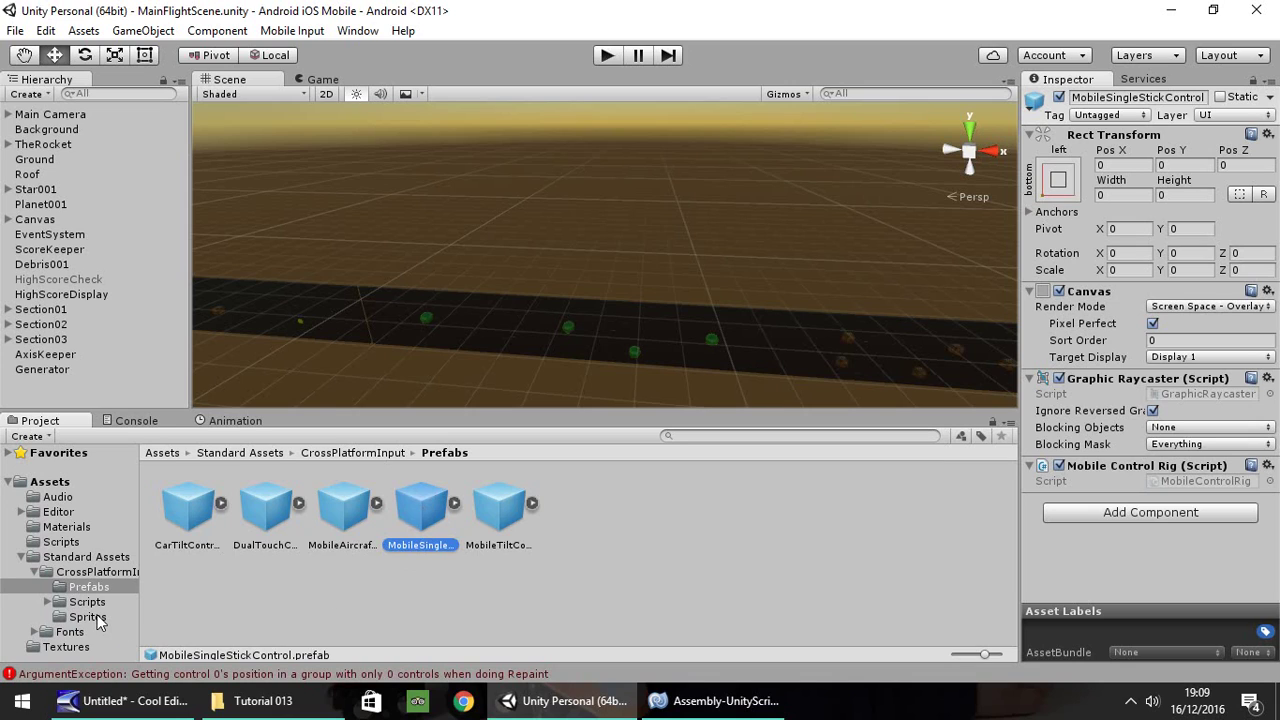
pyautogui.click(88, 586)
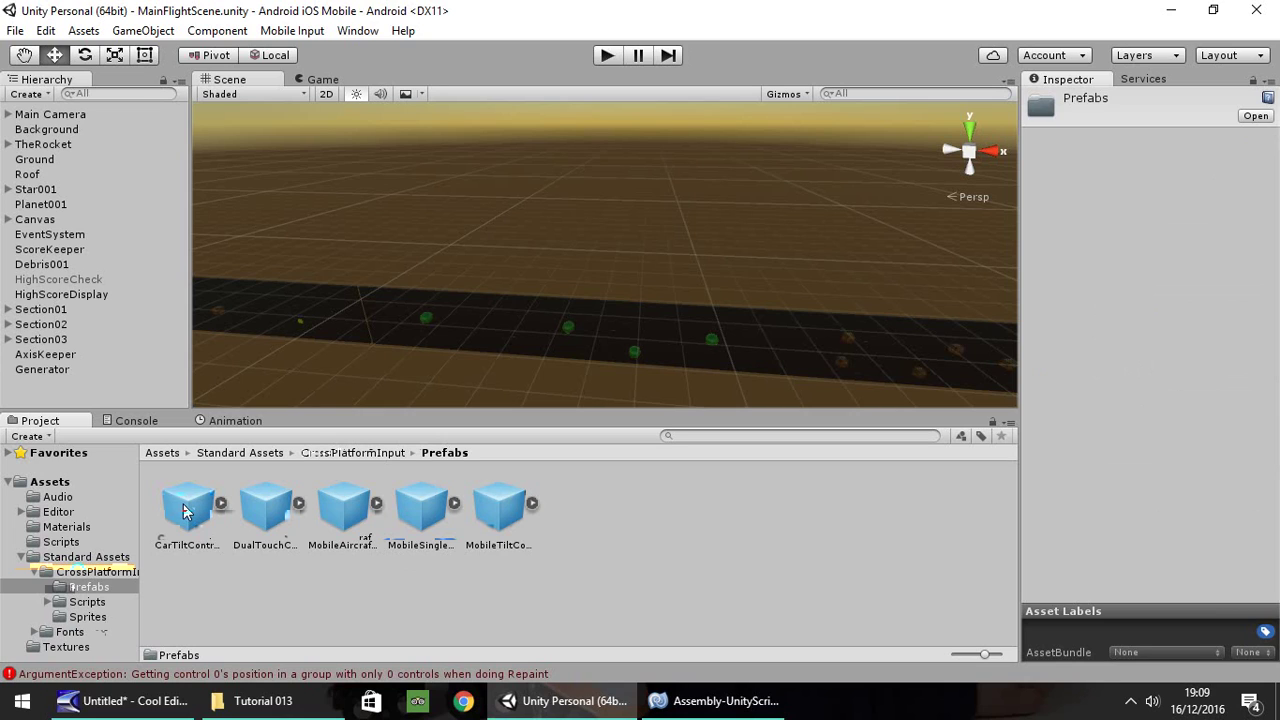
pyautogui.click(269, 511)
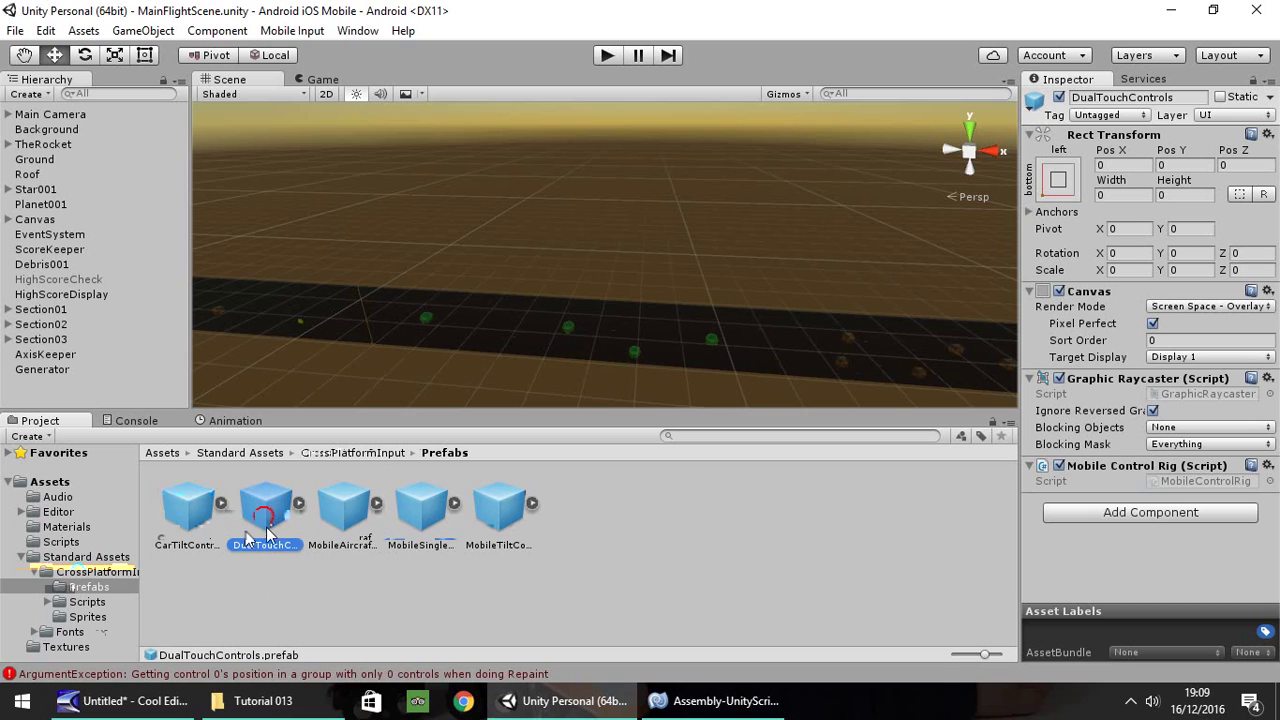
# Place DualTouchControls in the Hierarchy, frame its canvas, and expand its children
pyautogui.moveTo(266, 530); pyautogui.dragTo(45, 389)
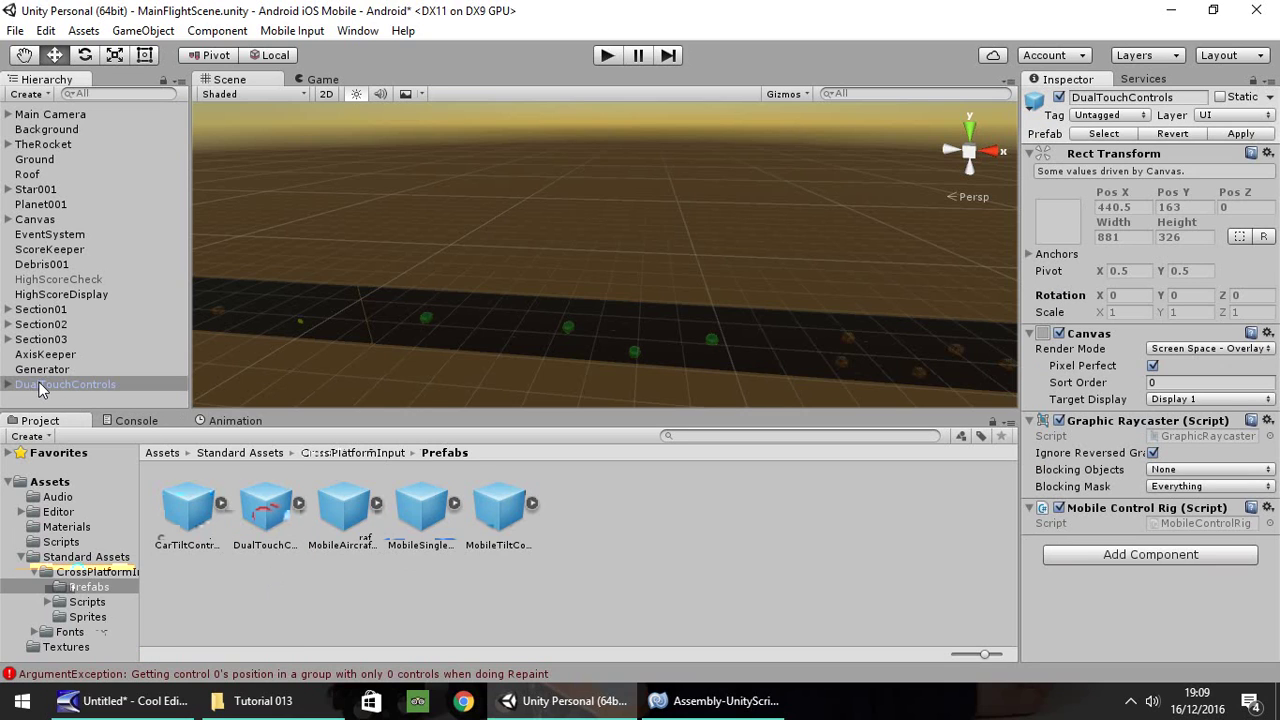
pyautogui.doubleClick(40, 386)
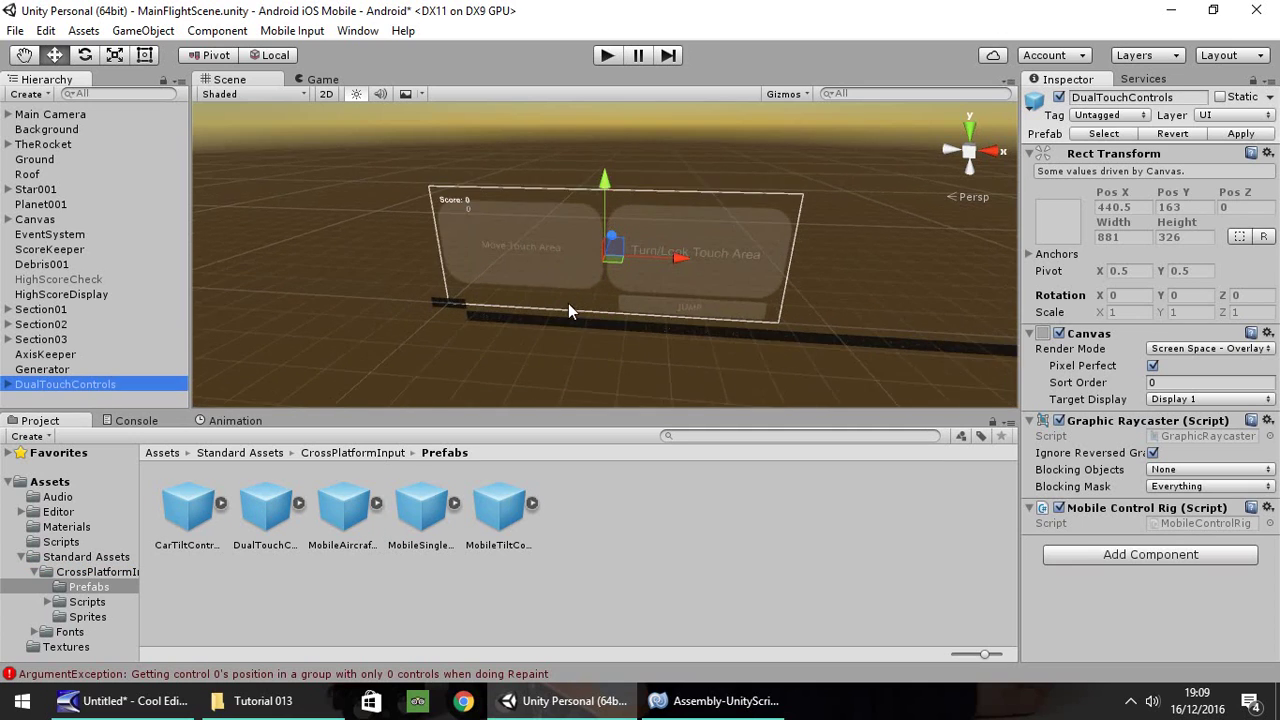
pyautogui.moveTo(568, 311); pyautogui.dragTo(474, 285, button='middle')
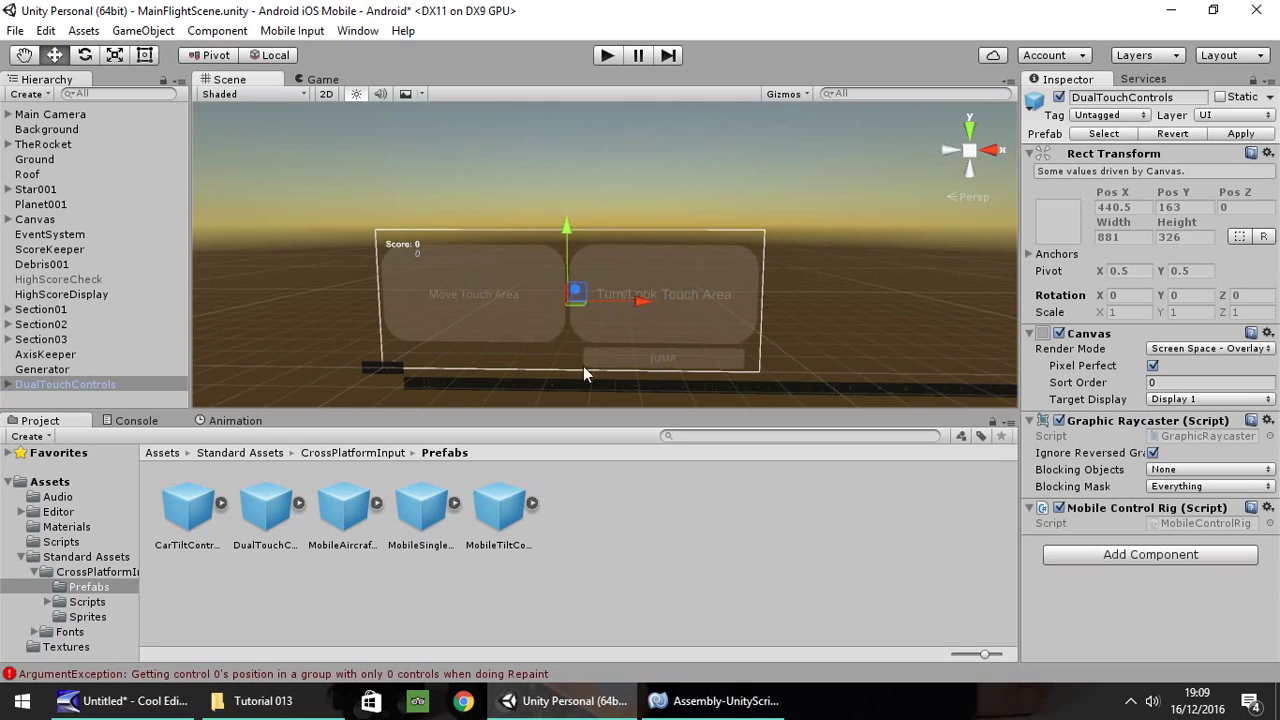
pyautogui.click(8, 385)
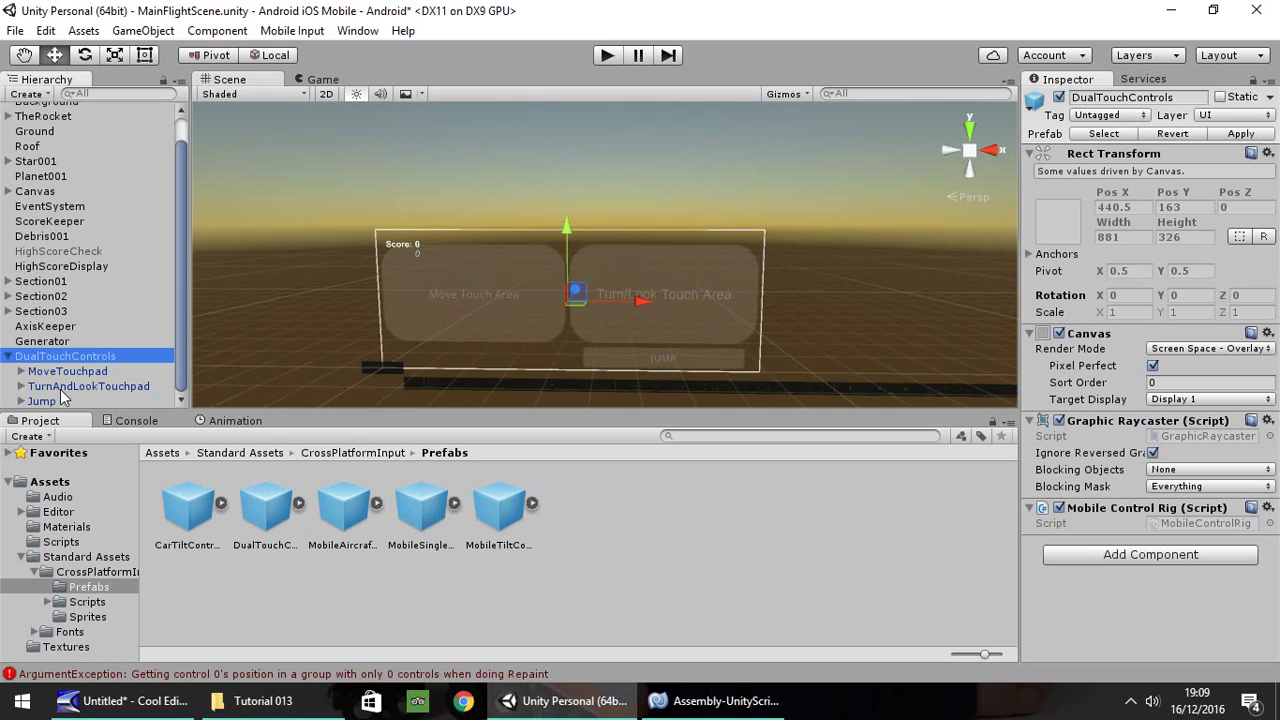
# Delete MoveTouchpad and TurnAndLookTouchpad, breaking the prefab instance
pyautogui.click(60, 372)
pyautogui.press('Delete')
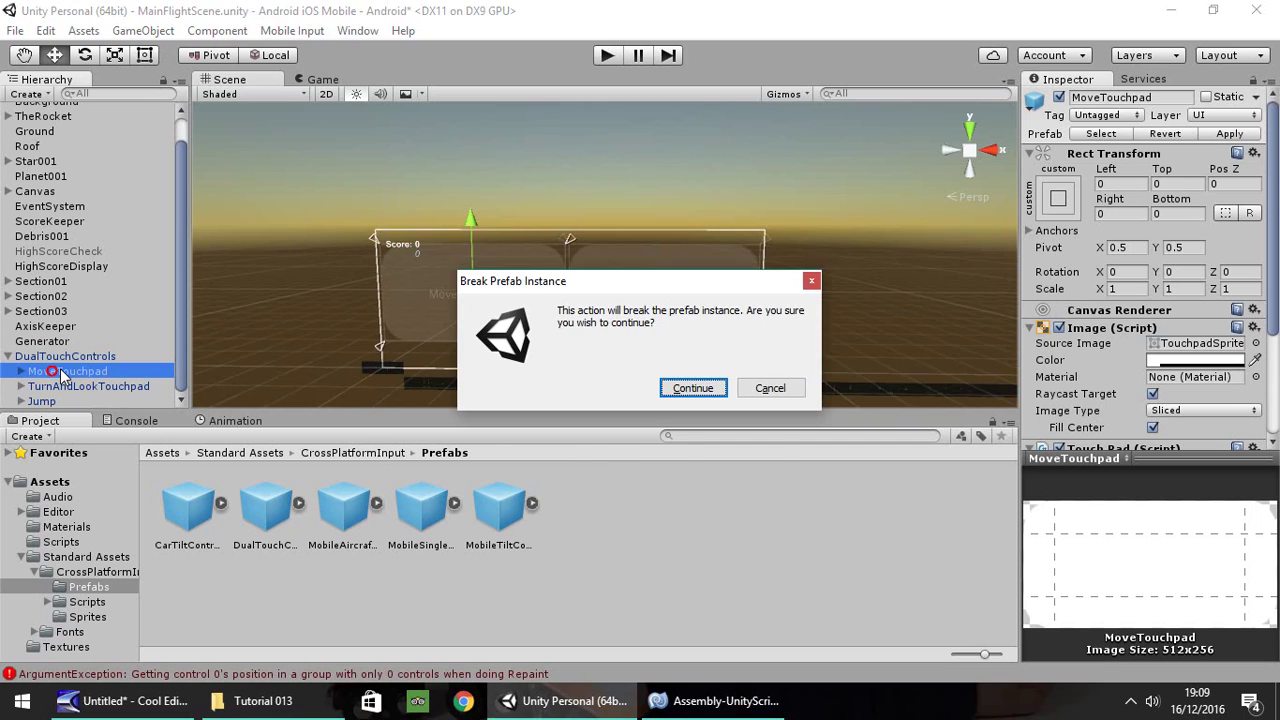
pyautogui.click(693, 388)
pyautogui.click(93, 388)
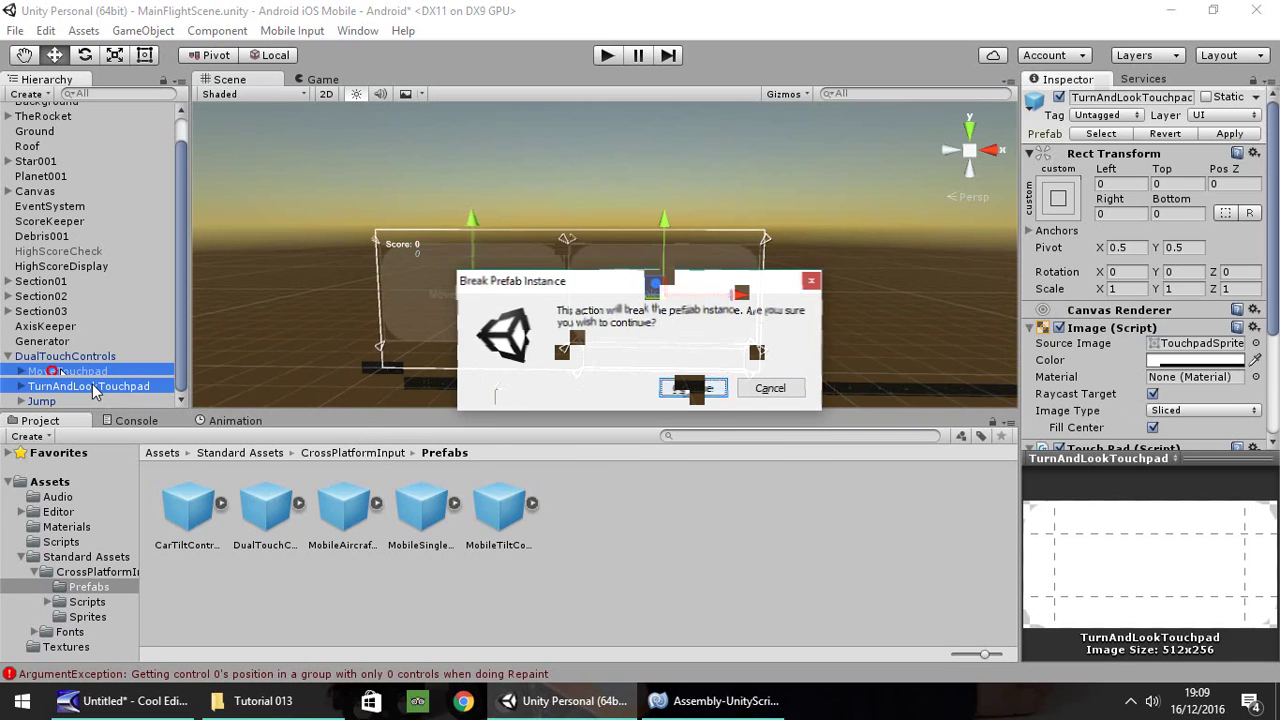
pyautogui.press('Delete')
# Set Jump's anchor preset to stretch-stretch with all offsets 0
pyautogui.click(48, 400)
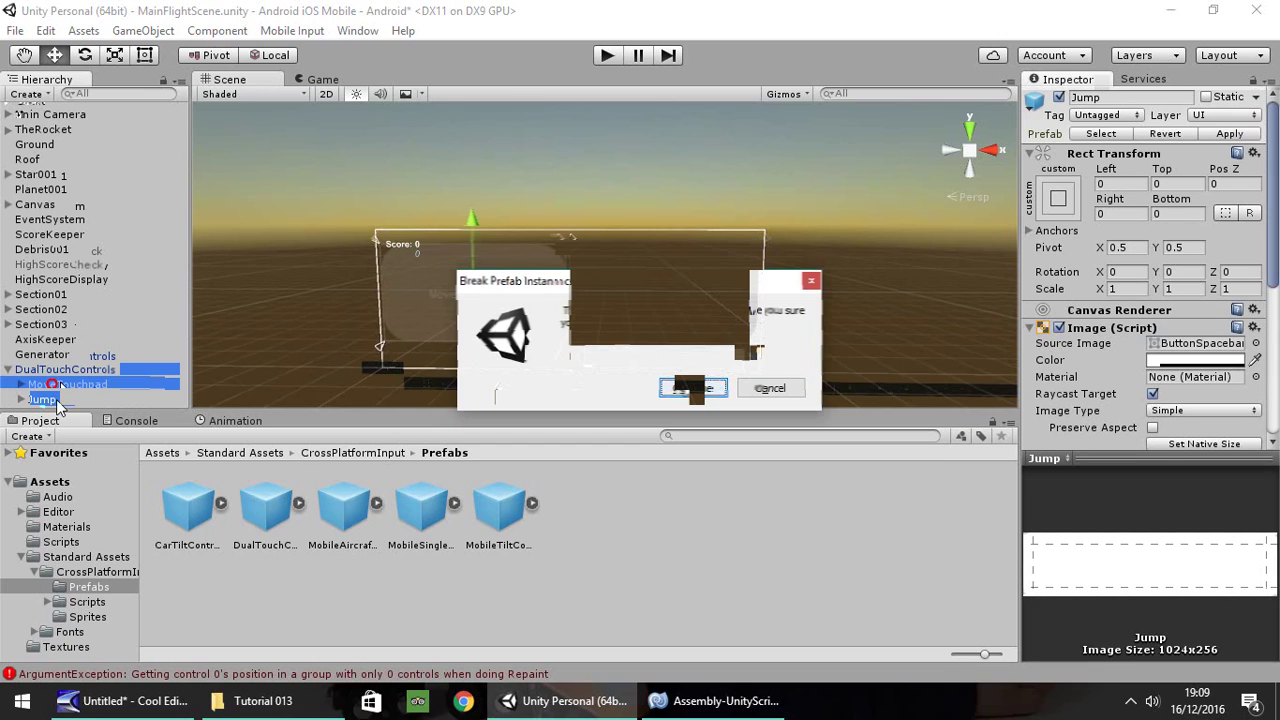
pyautogui.click(1060, 199)
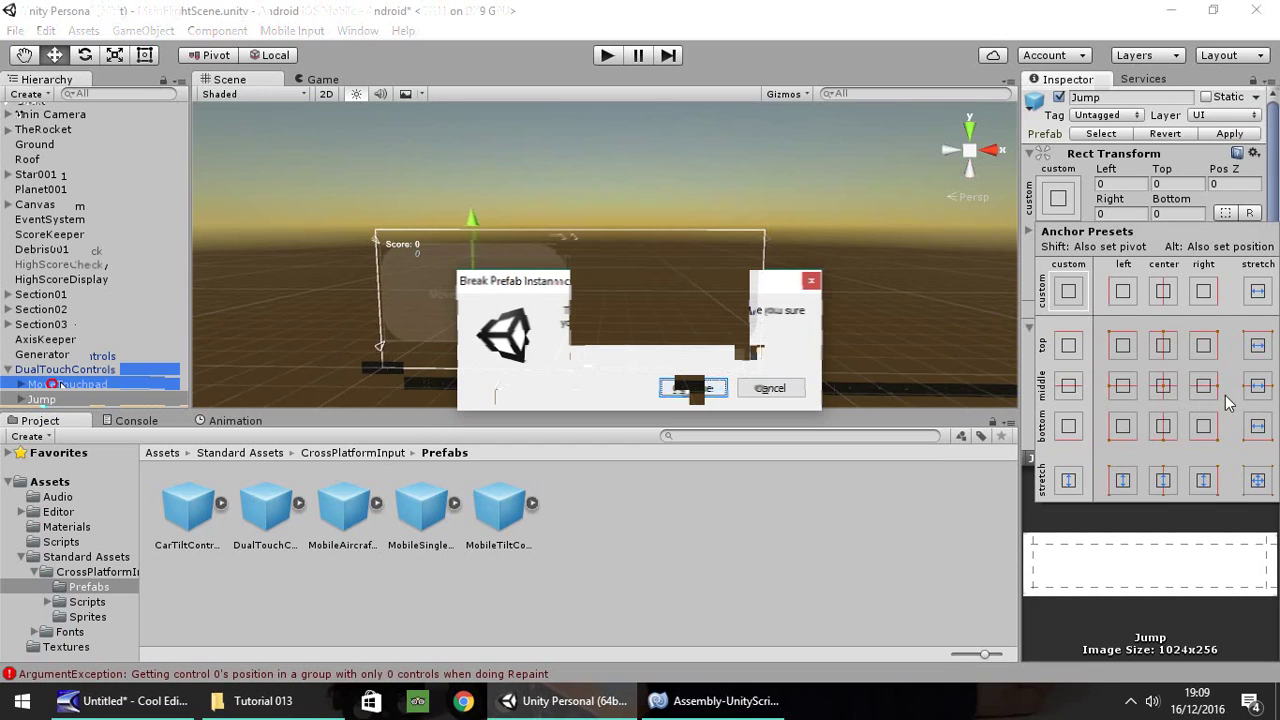
pyautogui.click(1257, 480)
pyautogui.click(1148, 184)
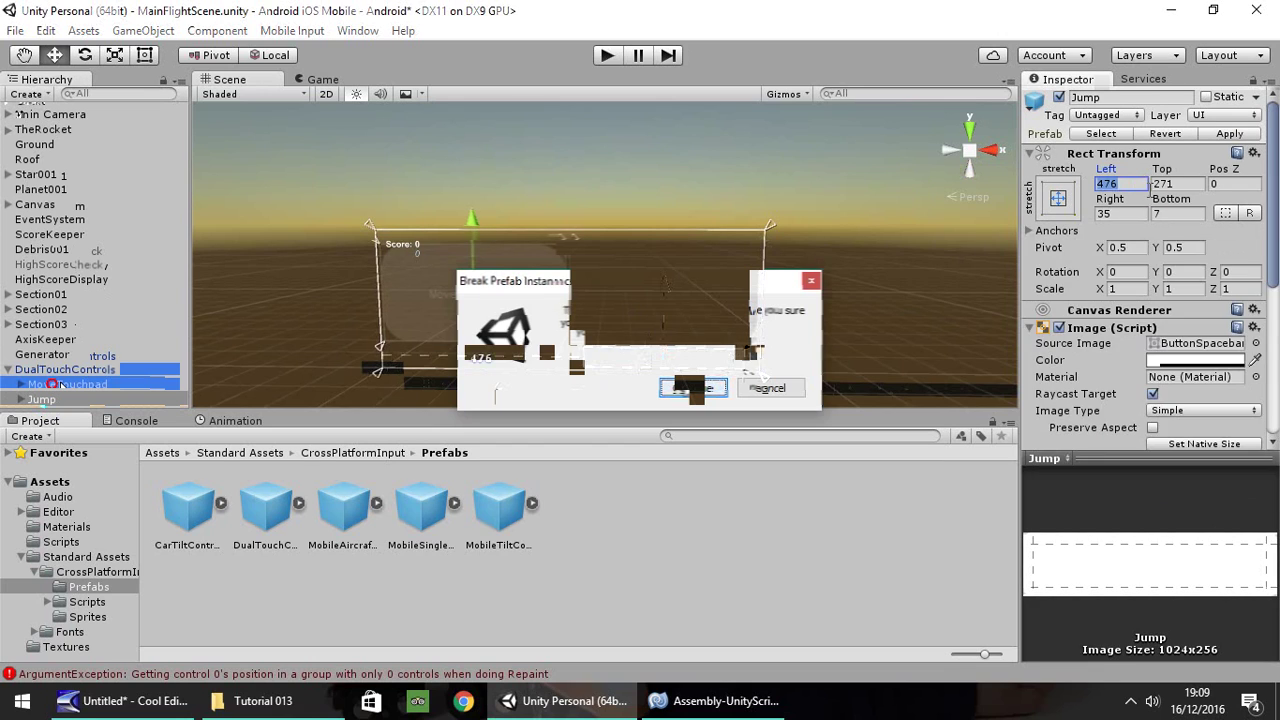
pyautogui.write('0')
pyautogui.press('Tab')
pyautogui.write('0')
pyautogui.press('Tab')
pyautogui.press('Tab')
pyautogui.write('0')
pyautogui.press('Tab')
pyautogui.write('0')
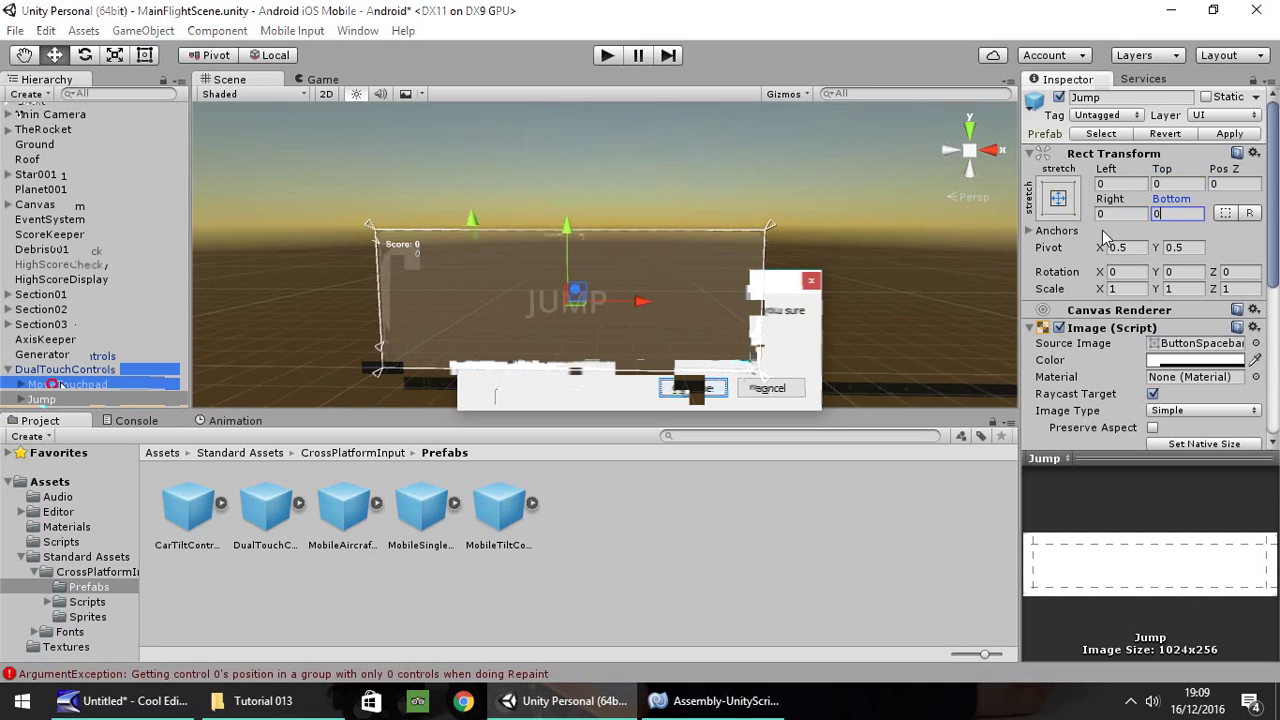
# Remove the JUMP Text label from the Jump button
pyautogui.click(40, 397)
pyautogui.press('Right')
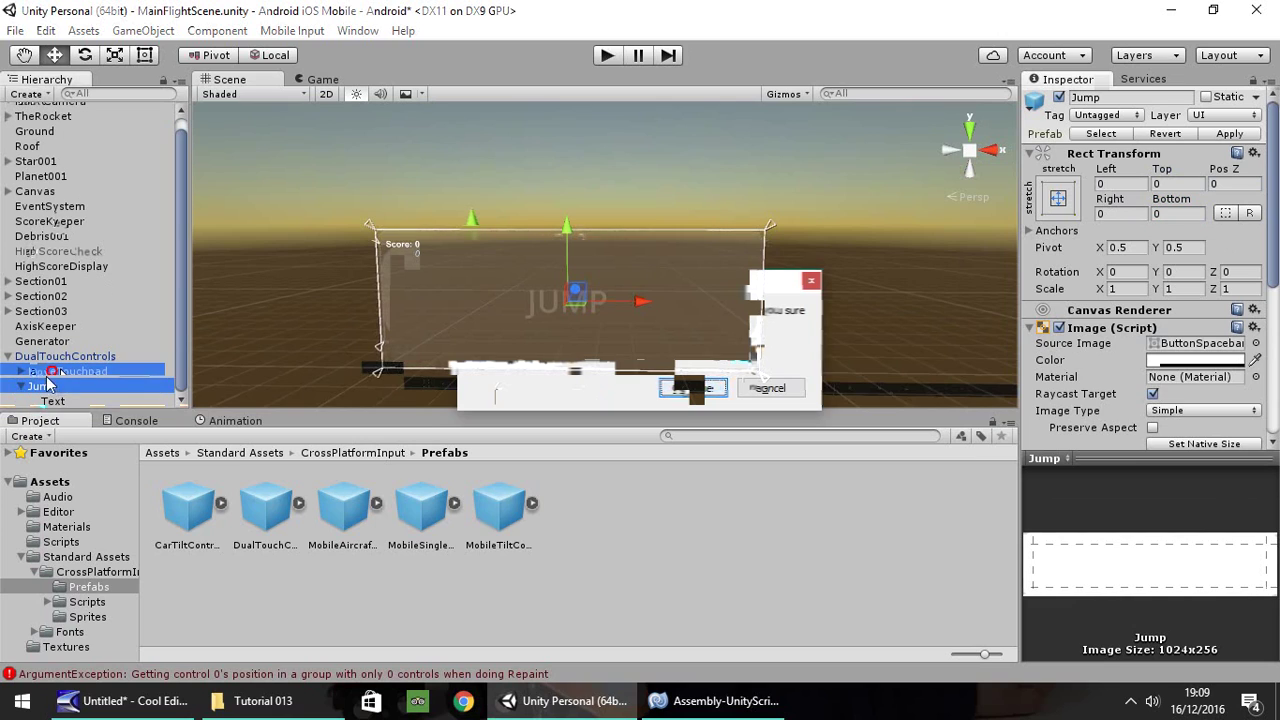
pyautogui.click(52, 403)
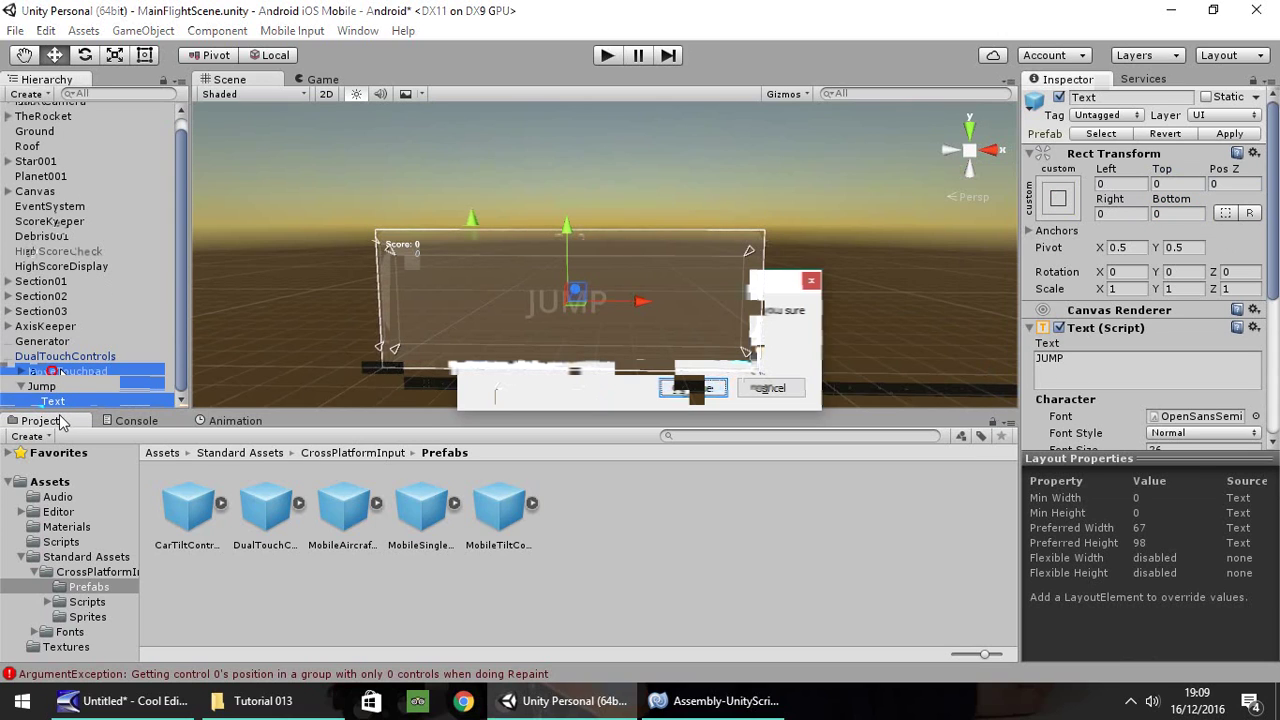
pyautogui.press('Left')
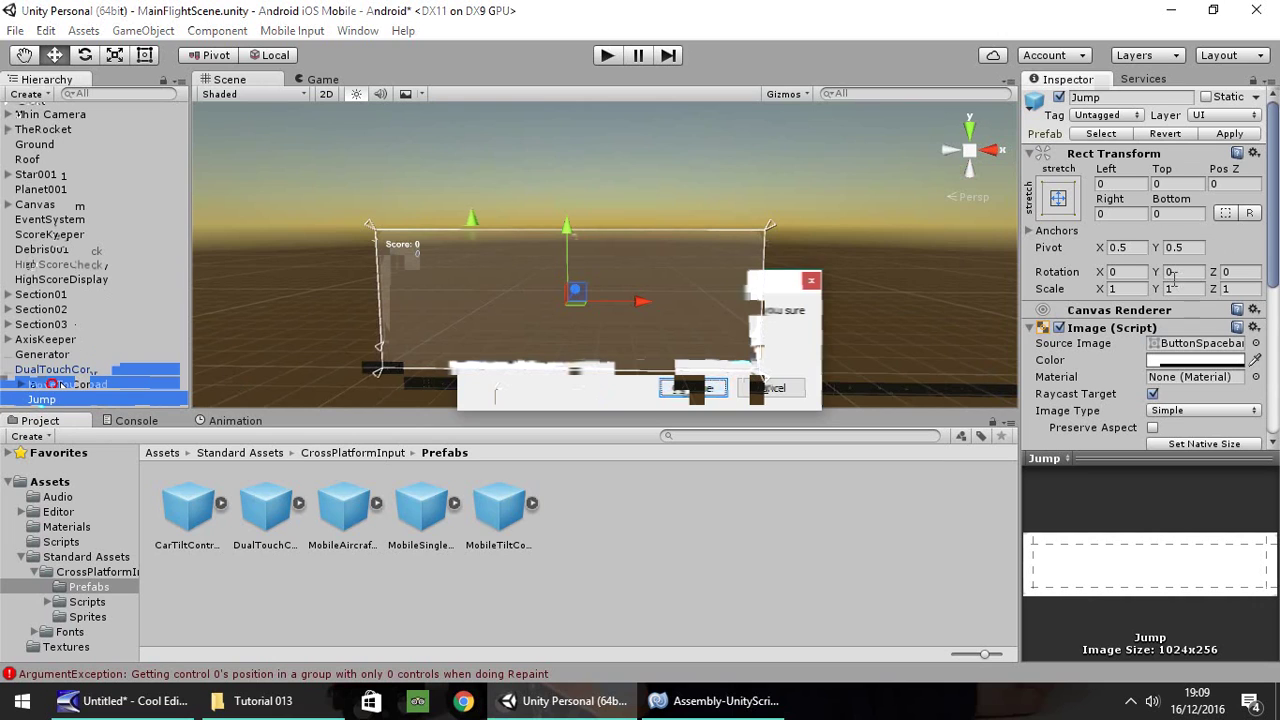
pyautogui.scroll(-5, 1175, 280)
# Set the Alpha of Jump's Image colour to 0
pyautogui.scroll(5, 1190, 213)
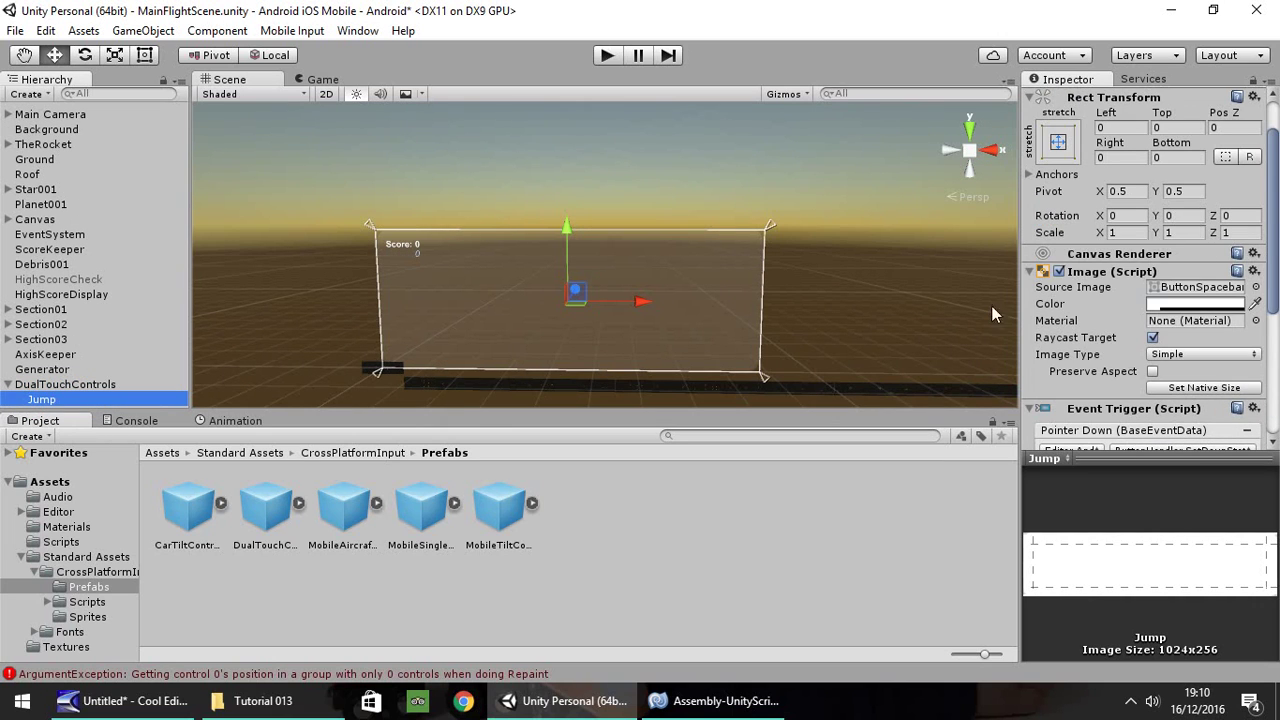
pyautogui.click(1196, 304)
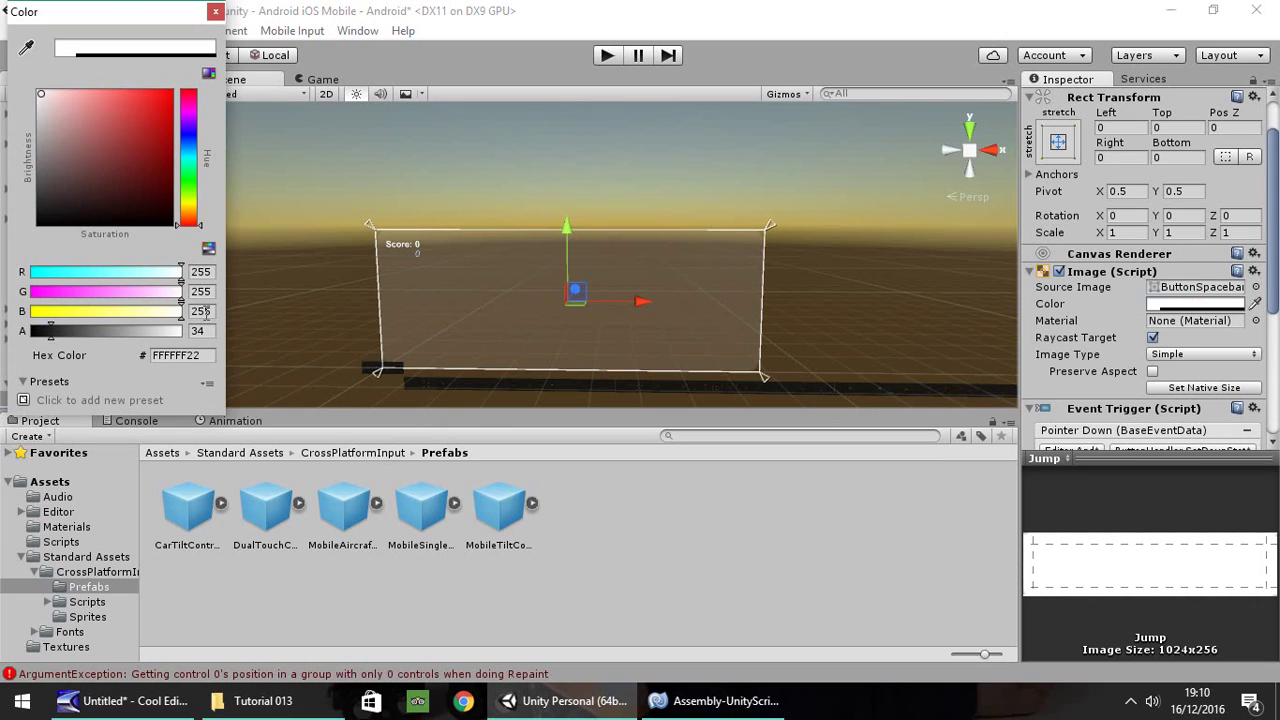
pyautogui.moveTo(66, 340); pyautogui.dragTo(22, 336)
pyautogui.click(214, 14)
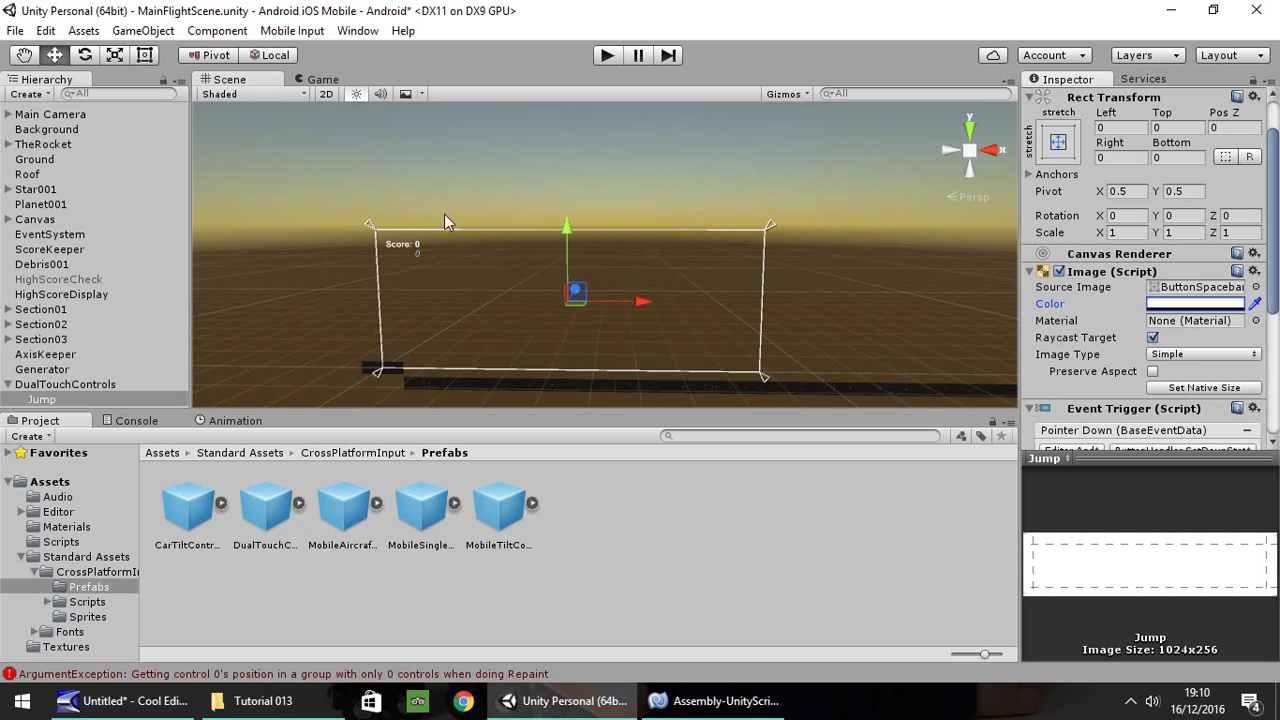
# Build And Run from Build Settings, saving the APK as 'mobilegame'
pyautogui.click(15, 30)
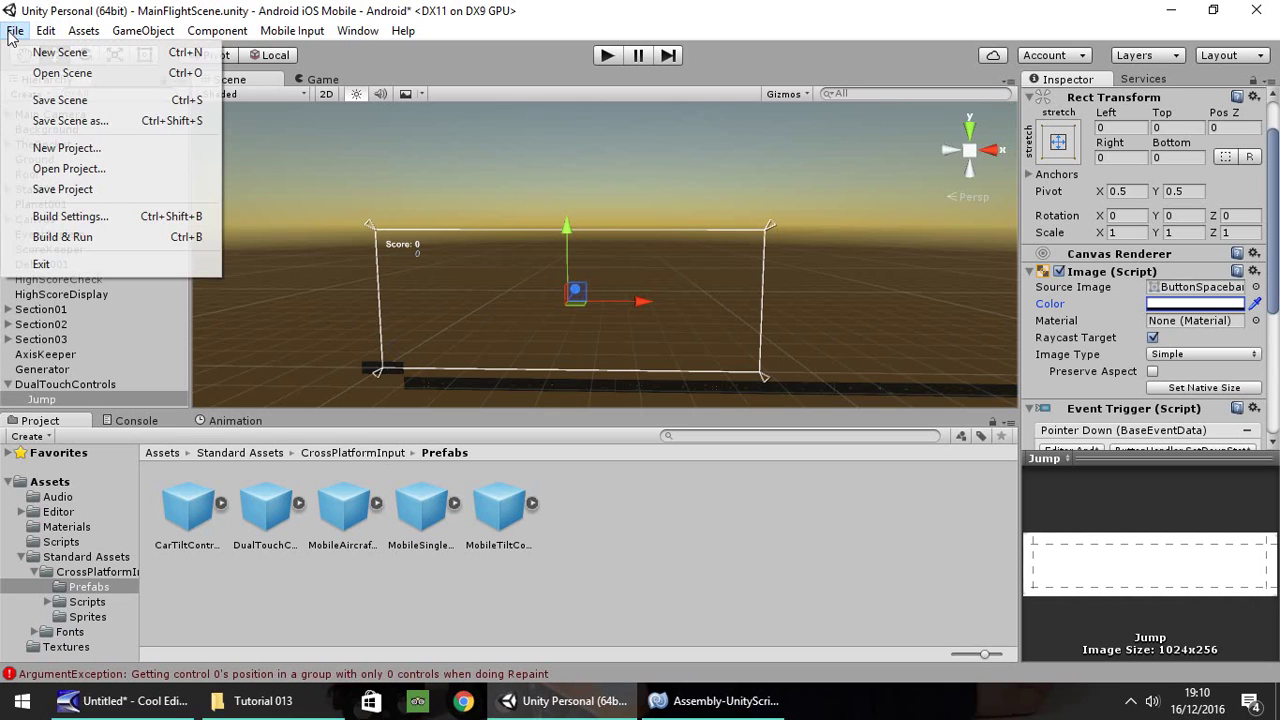
pyautogui.click(84, 215)
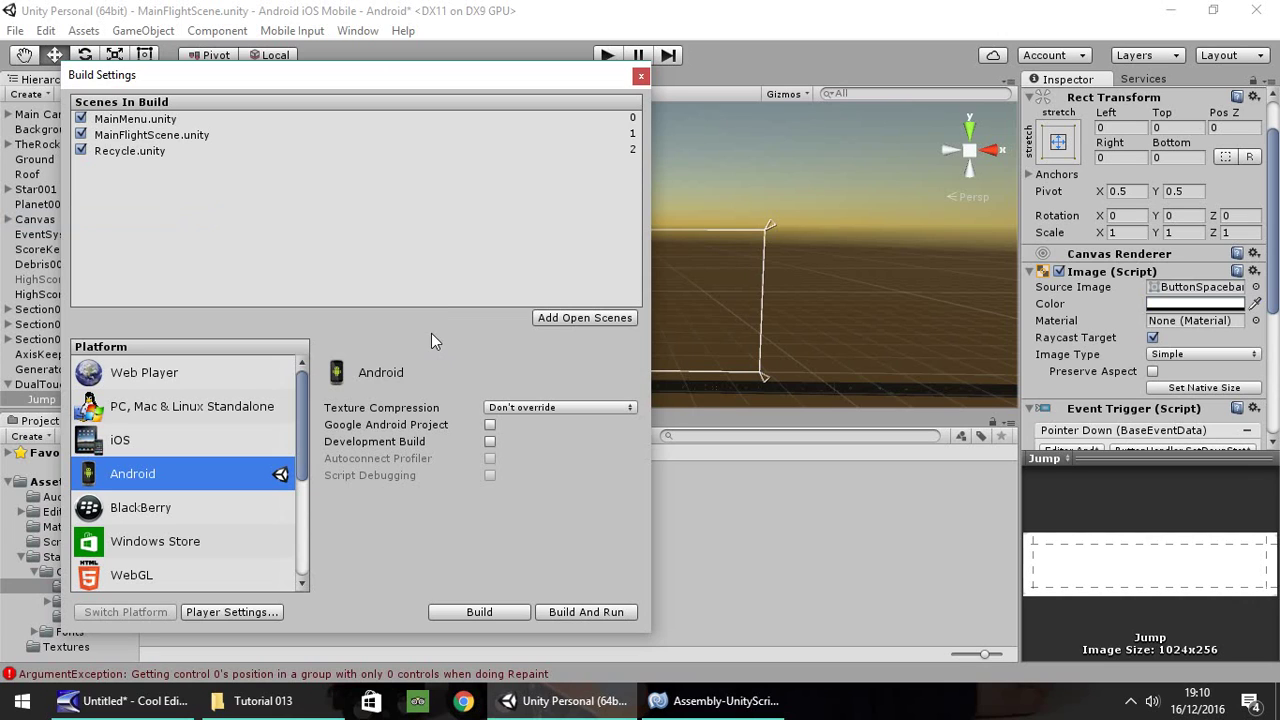
pyautogui.click(584, 613)
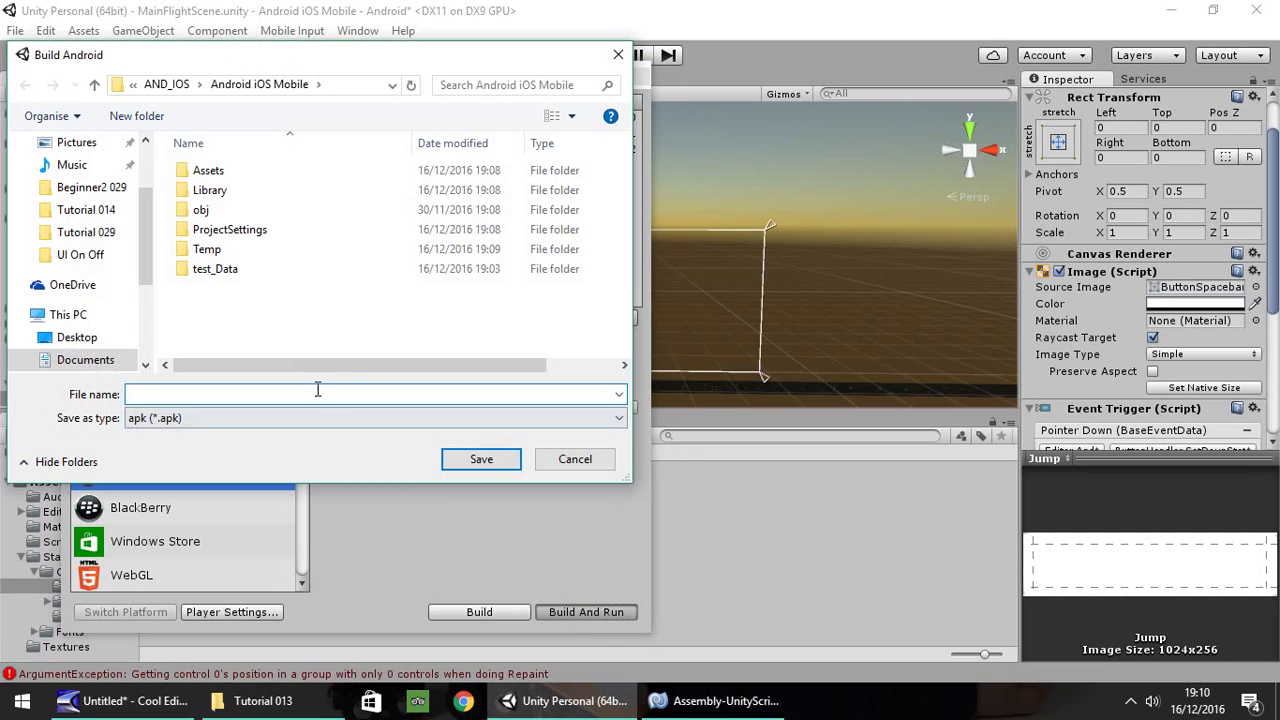
pyautogui.click(158, 394)
pyautogui.write('mobile')
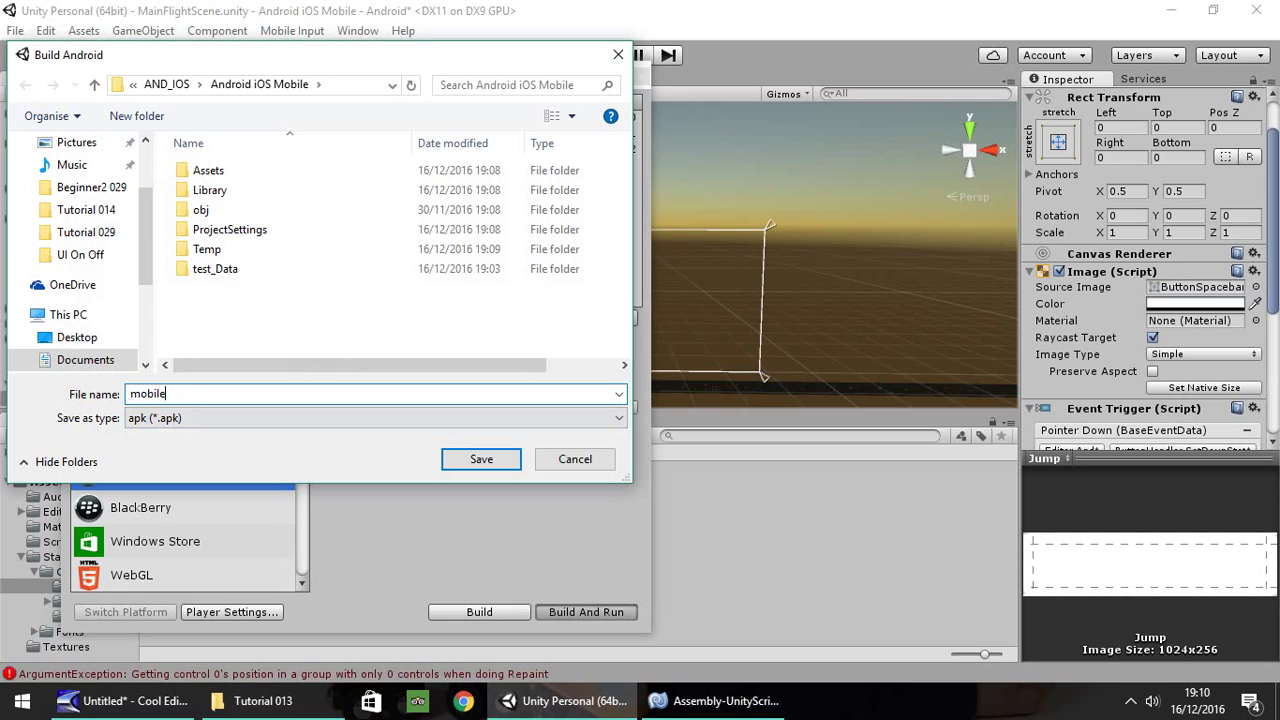
pyautogui.write('game')
pyautogui.click(451, 459)
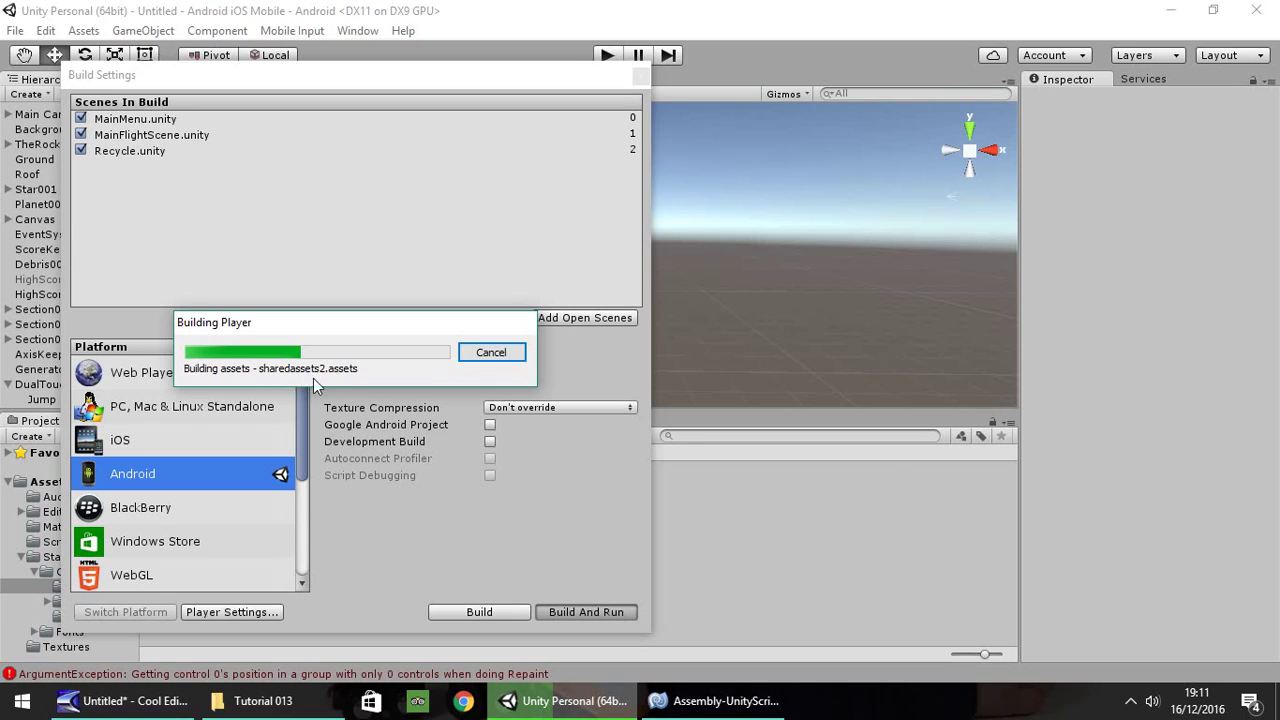
# Cancel the running Android build in the Building Player progress dialog
pyautogui.click(490, 355)
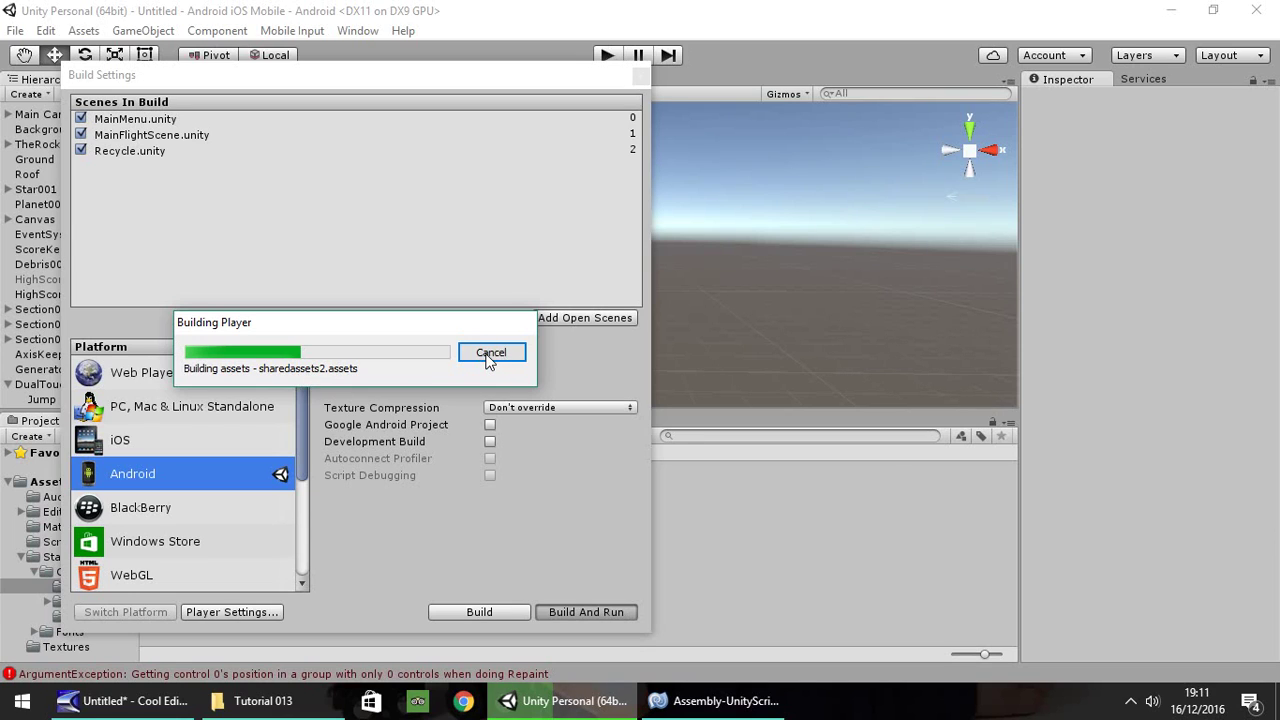